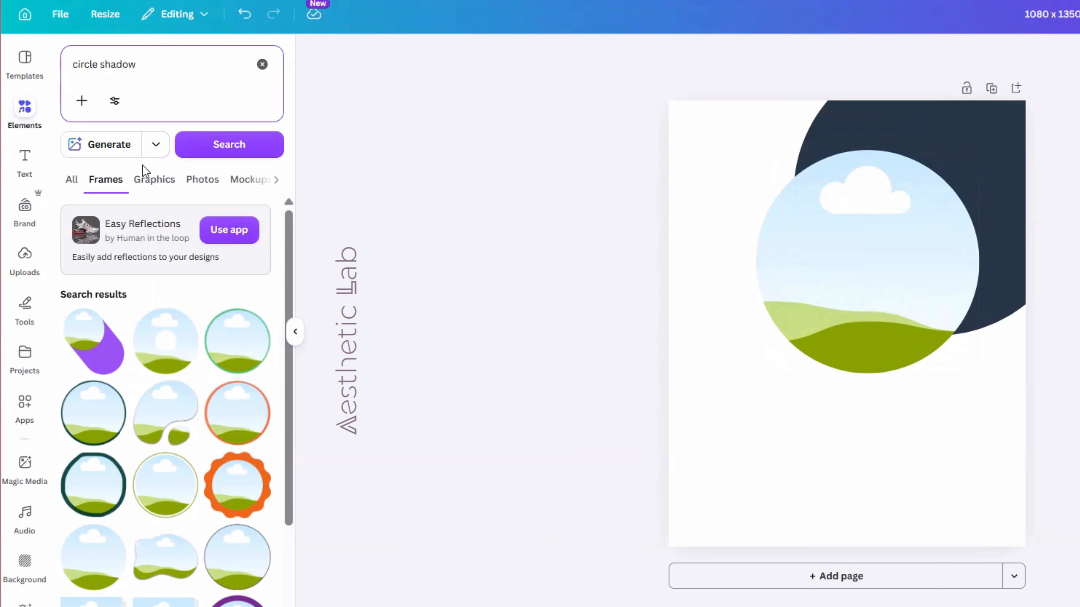
Step: Add the dark-edged ring graphic from the circle shadow results and fit it around the circular photo frame
{"action": "left_click", "coordinate": [153, 178]}
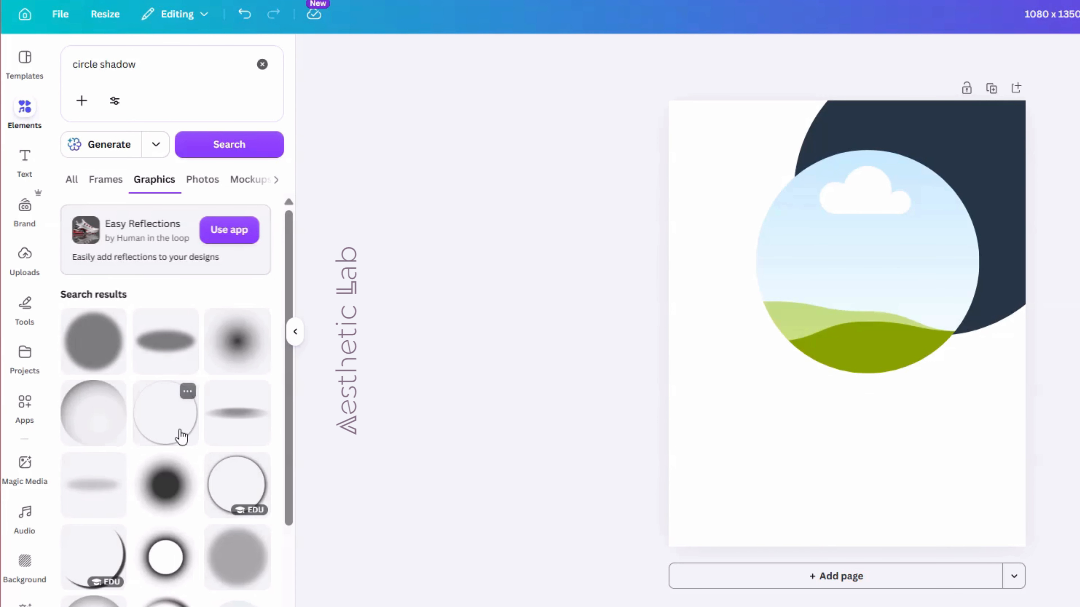
{"action": "left_click", "coordinate": [232, 488]}
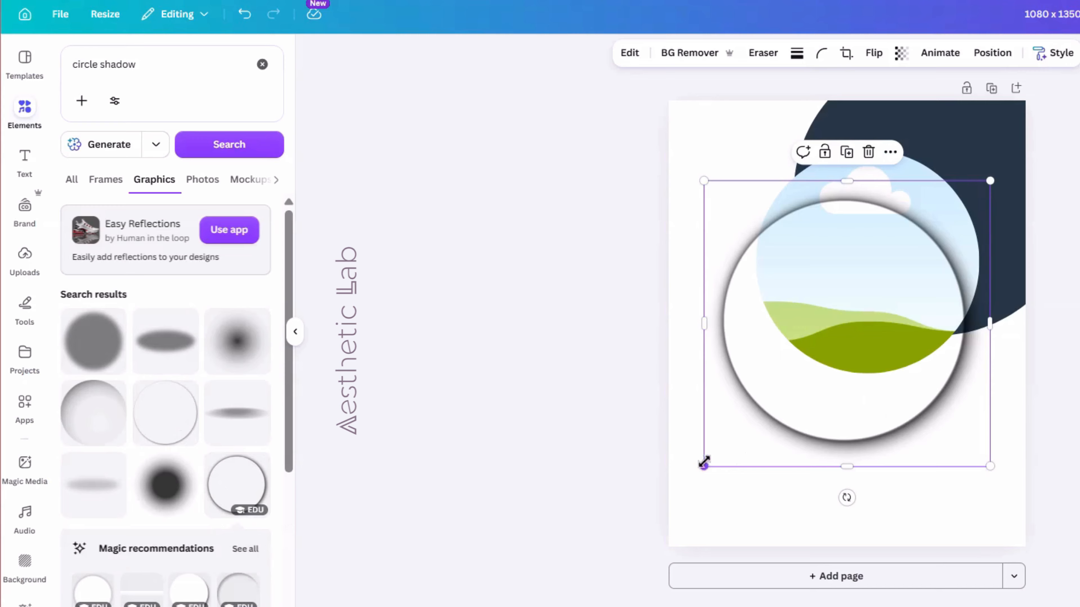
{"action": "left_click_drag", "start_coordinate": [703, 464], "coordinate": [770, 357]}
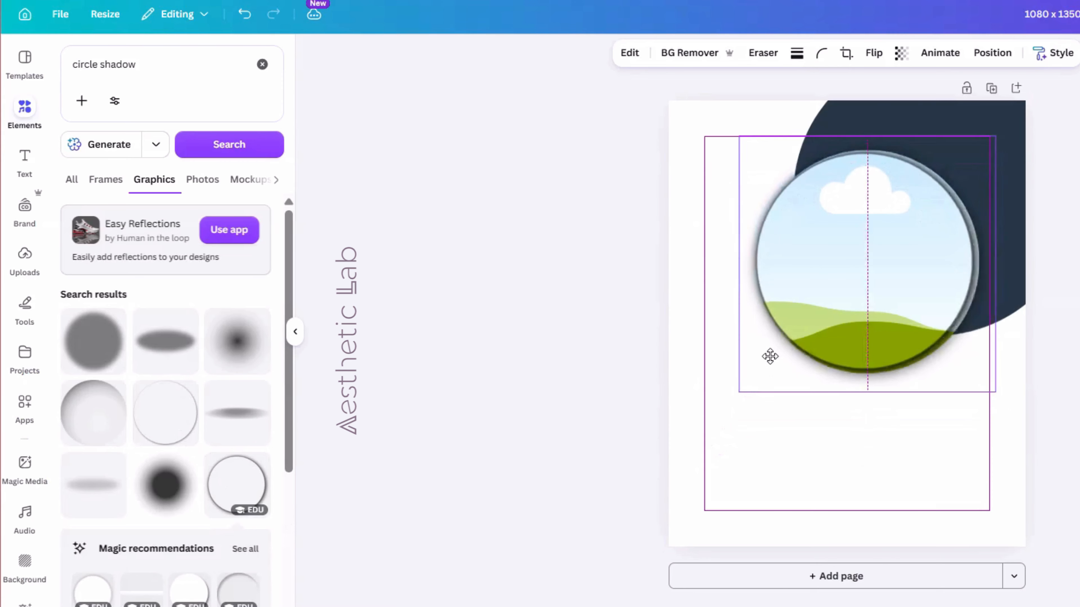
Step: Send the ring shadow backward so it sits behind the circular photo frame
{"action": "right_click", "coordinate": [770, 356]}
{"action": "mouse_move", "coordinate": [922, 376]}
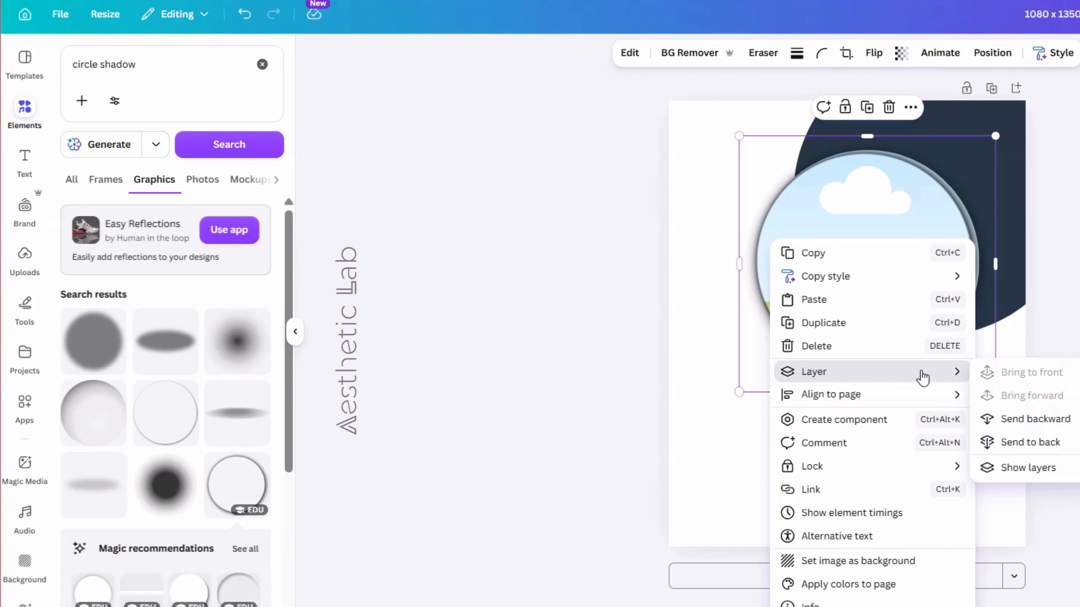
{"action": "left_click", "coordinate": [1008, 420]}
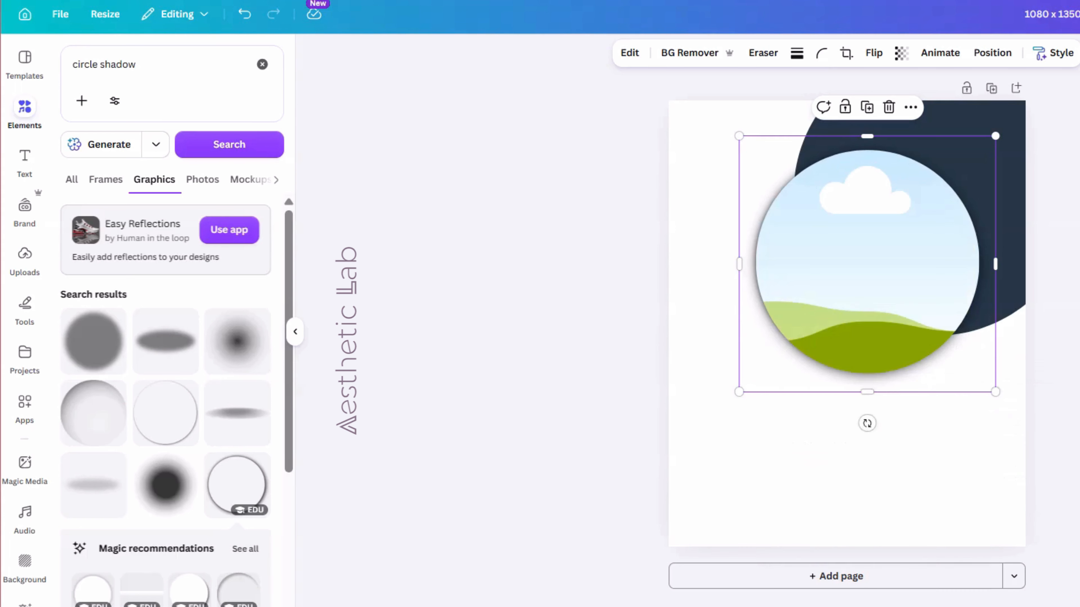
Step: Set the ring shadow's transparency to 81
{"action": "left_click", "coordinate": [916, 425]}
{"action": "left_click", "coordinate": [891, 392]}
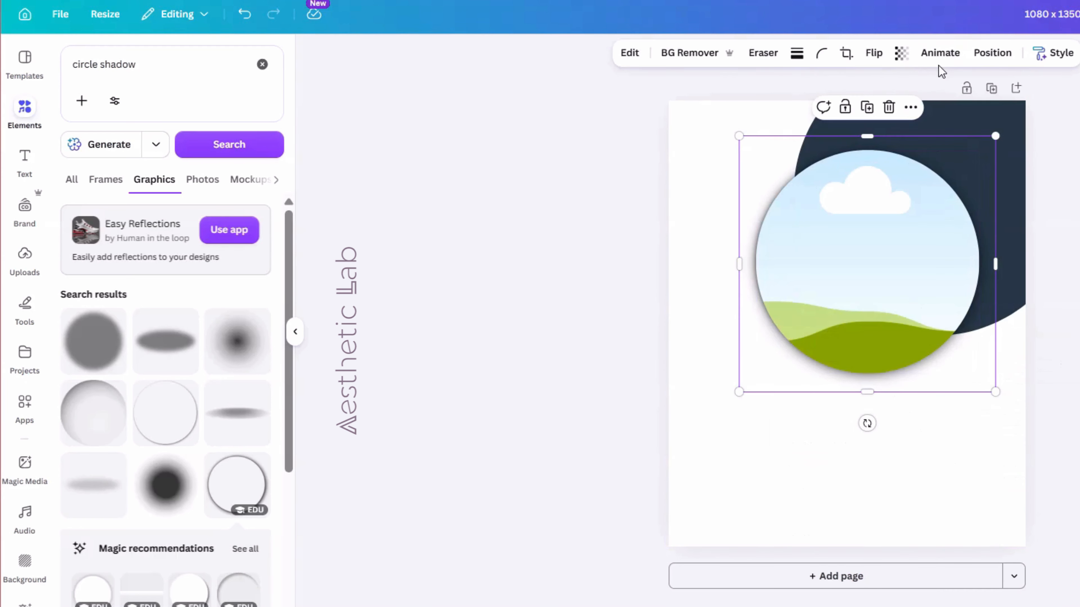
{"action": "left_click", "coordinate": [900, 54]}
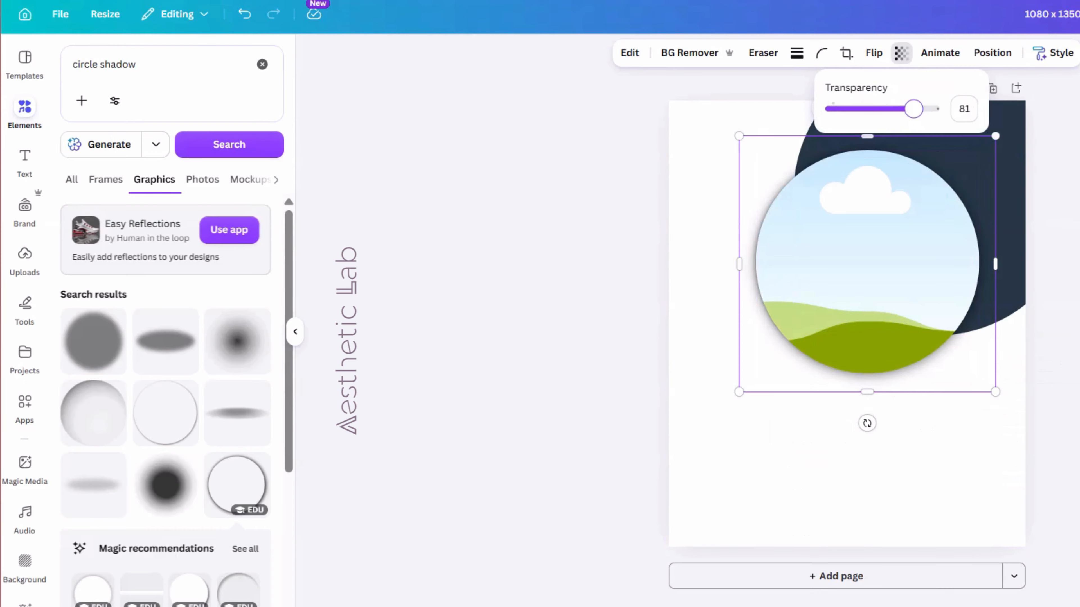
{"action": "key", "text": "Escape"}
Step: Add a text box to the page reading LOGO in capitals
{"action": "key", "text": "t"}
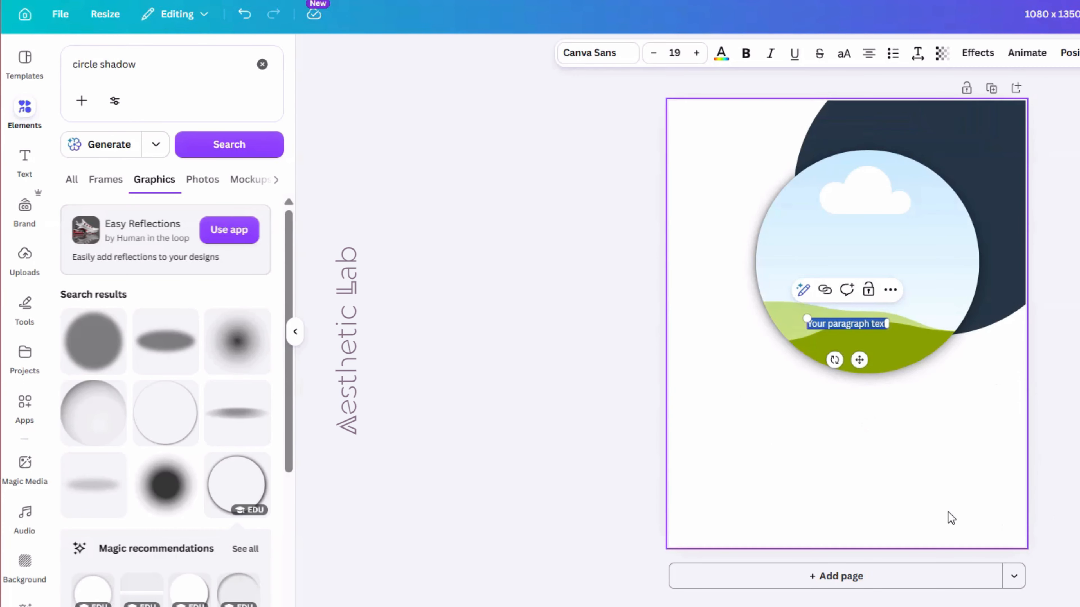
{"action": "key", "text": "Caps_Lock"}
{"action": "type", "text": "LOGO"}
{"action": "key", "text": "Caps_Lock"}
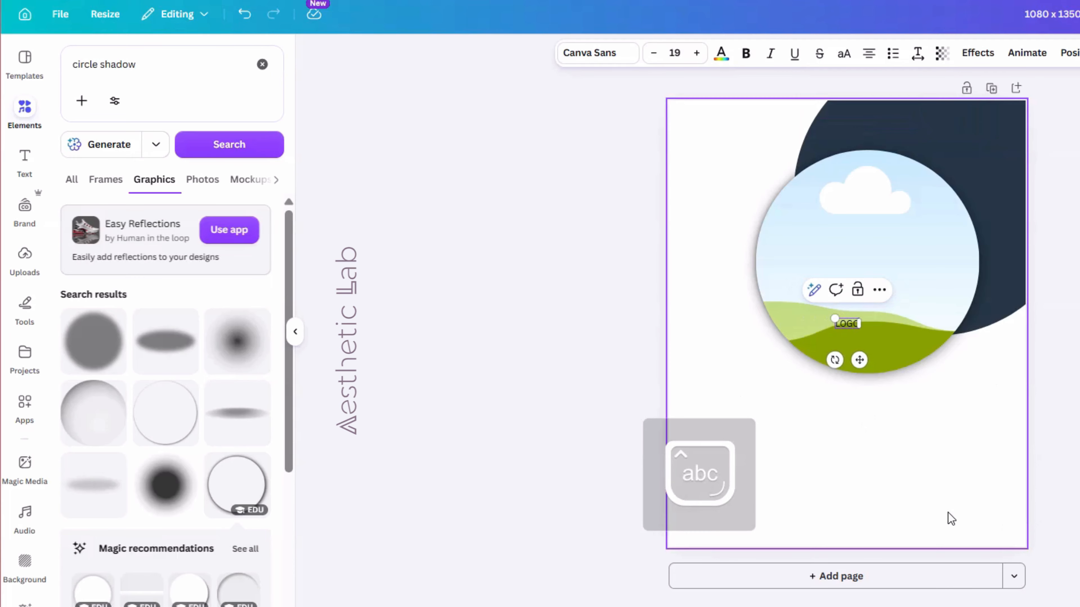
Step: Place the LOGO text in the page's upper-left corner, enlarge it to size 43.4 and make it bold italic
{"action": "left_click_drag", "start_coordinate": [859, 328], "coordinate": [738, 163]}
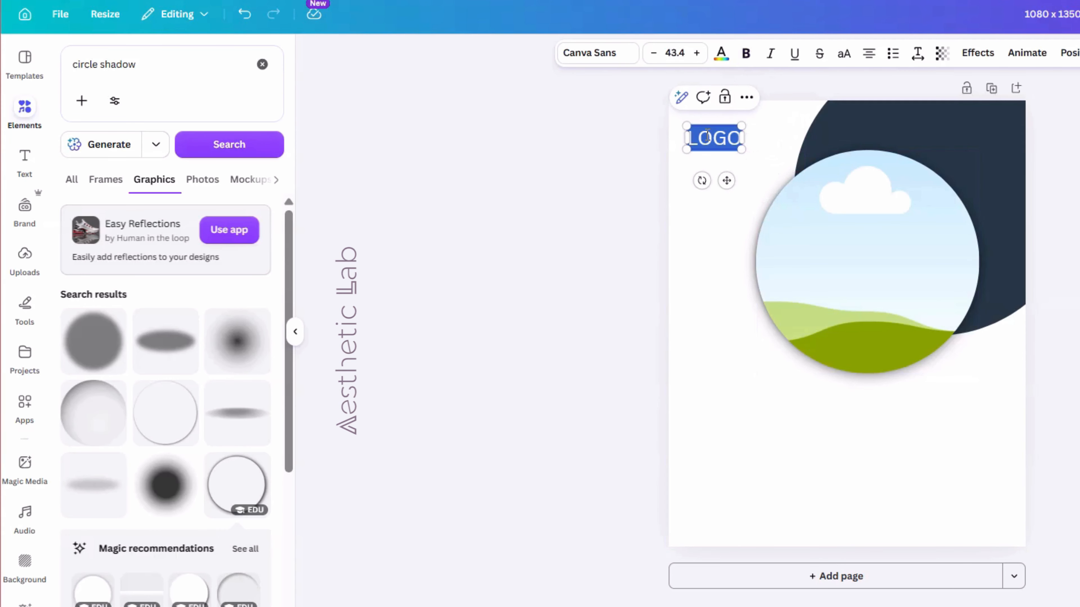
{"action": "left_click", "coordinate": [645, 202]}
{"action": "left_click_drag", "start_coordinate": [725, 142], "coordinate": [732, 141]}
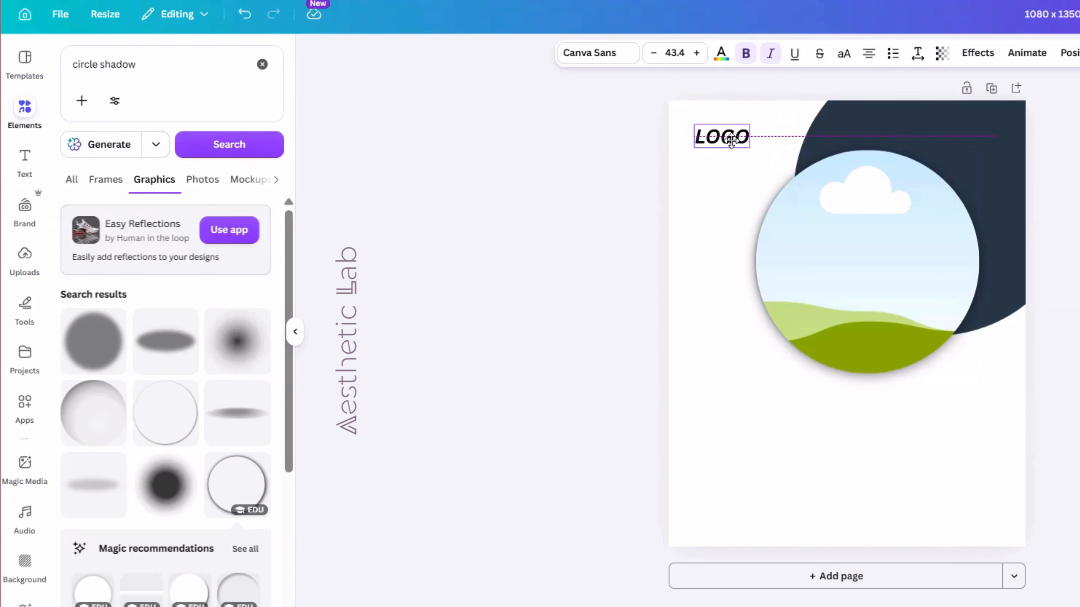
{"action": "key", "text": "Escape"}
Step: Search the photos for real estate buildings and fill the circular frame with the pink-sky city skyline image
{"action": "left_click", "coordinate": [104, 65]}
{"action": "type", "text": "r"}
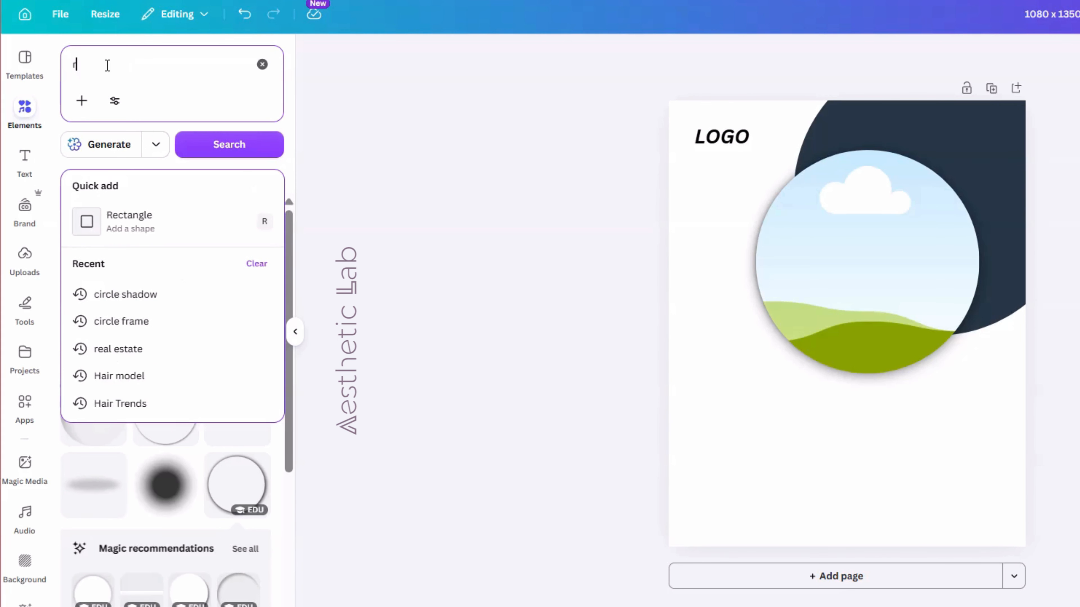
{"action": "type", "text": "ea"}
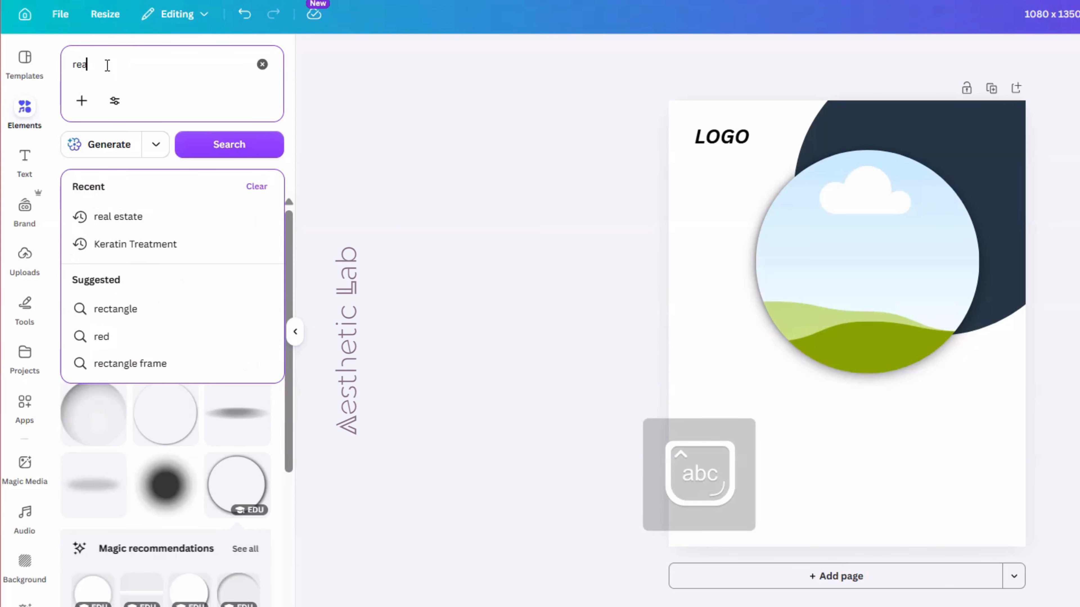
{"action": "type", "text": "l estate buildinga"}
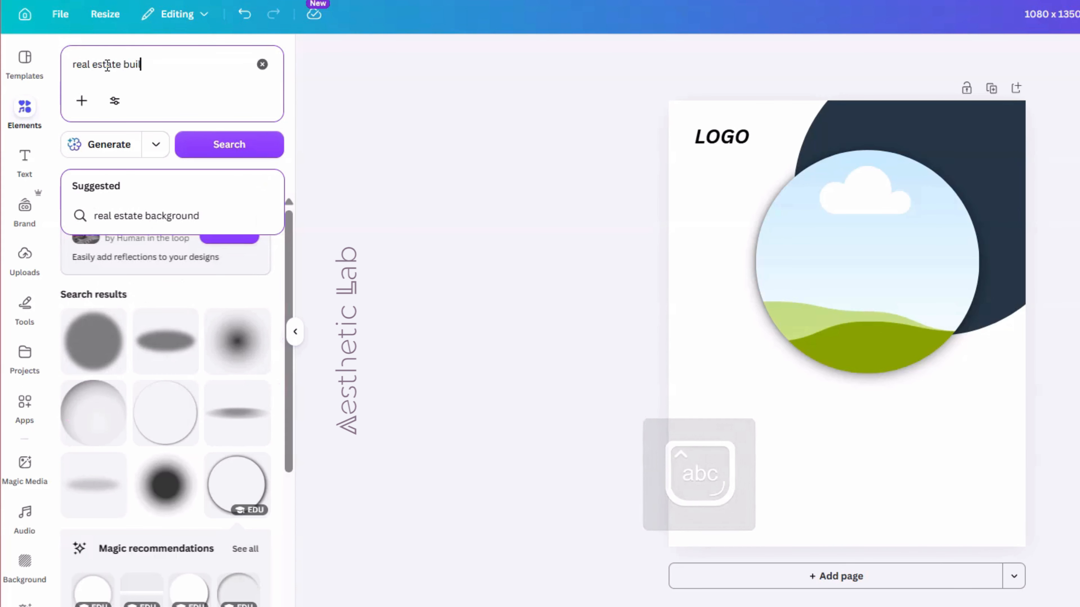
{"action": "key", "text": "Return"}
{"action": "key", "text": "BackSpace"}
{"action": "type", "text": "s"}
{"action": "key", "text": "Return"}
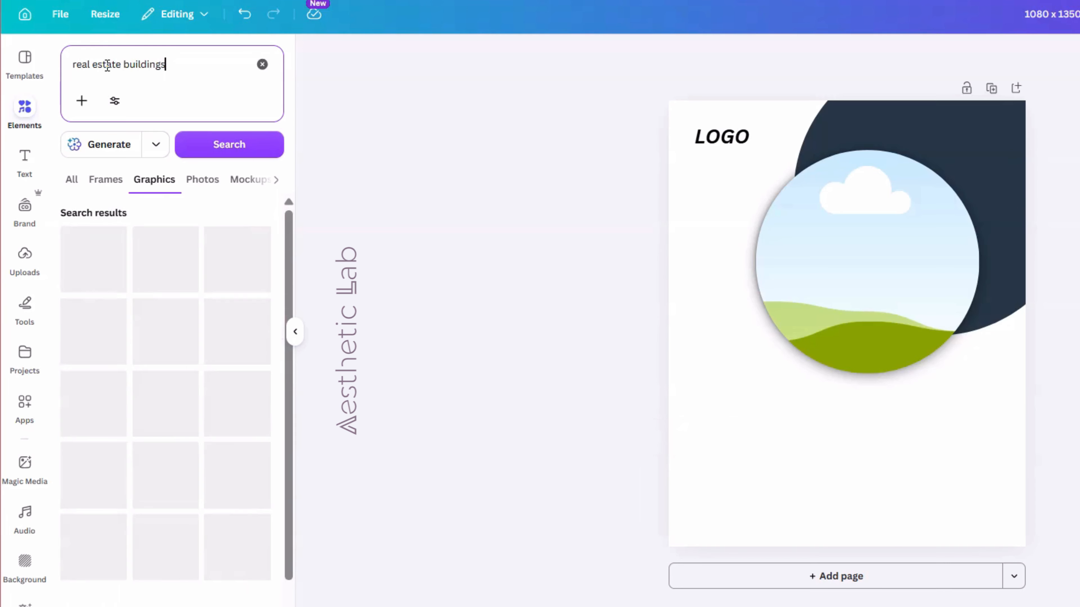
{"action": "left_click", "coordinate": [203, 179]}
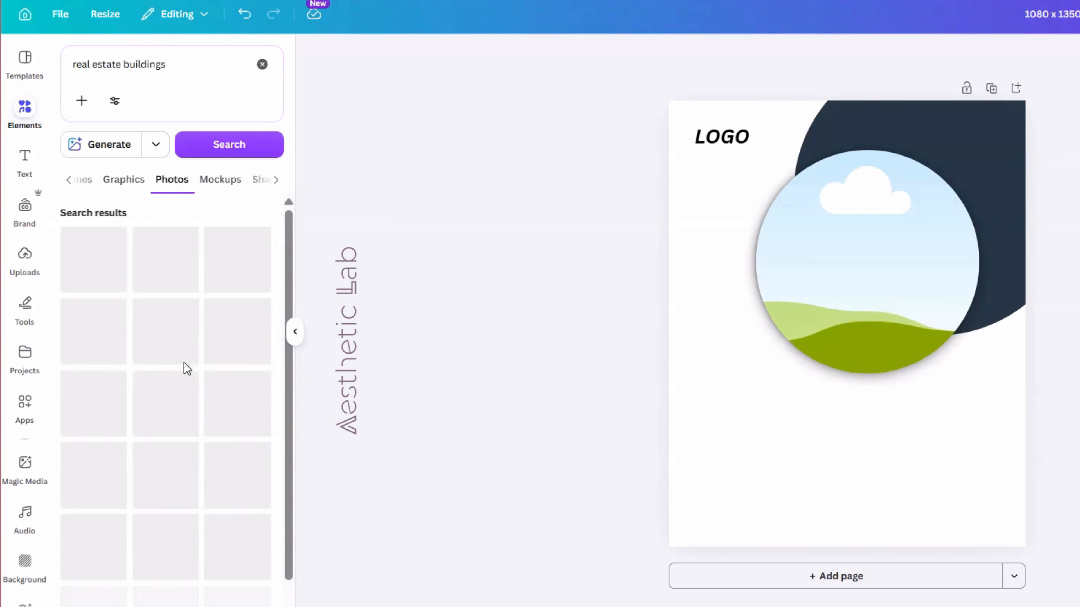
{"action": "left_click_drag", "start_coordinate": [114, 269], "coordinate": [909, 256]}
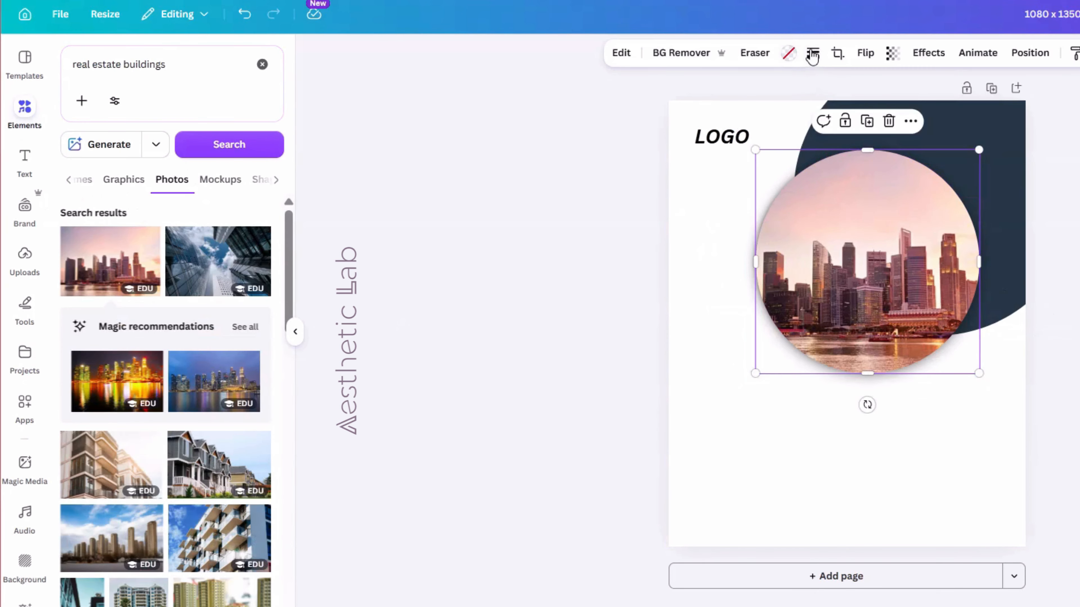
Step: Add a solid border around the circular skyline photo and color it the design's dark navy
{"action": "left_click", "coordinate": [812, 56]}
{"action": "left_click", "coordinate": [774, 92]}
{"action": "left_click", "coordinate": [801, 53]}
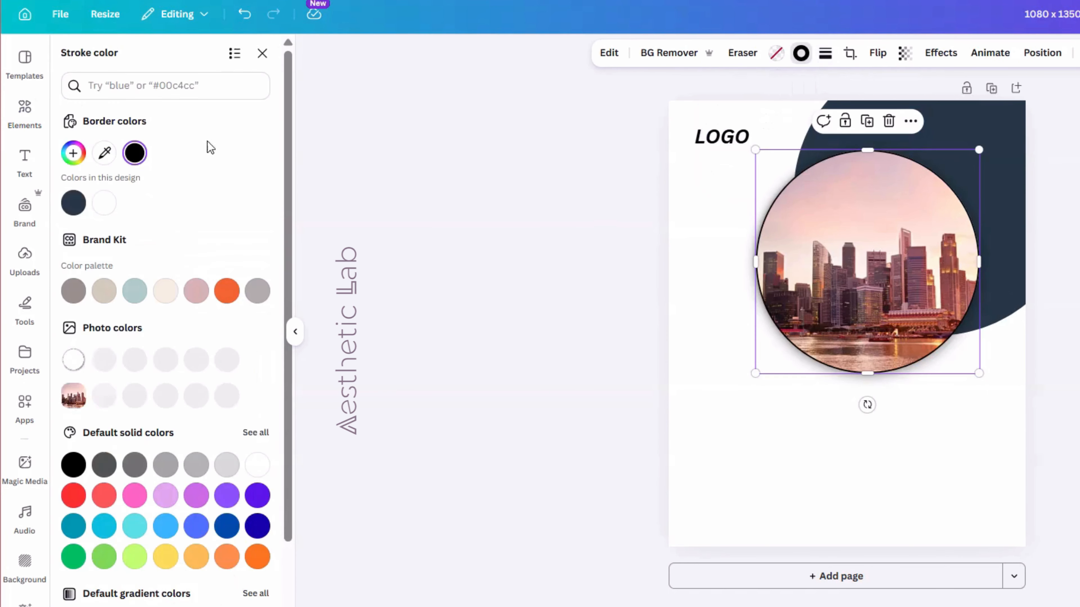
{"action": "left_click", "coordinate": [976, 474]}
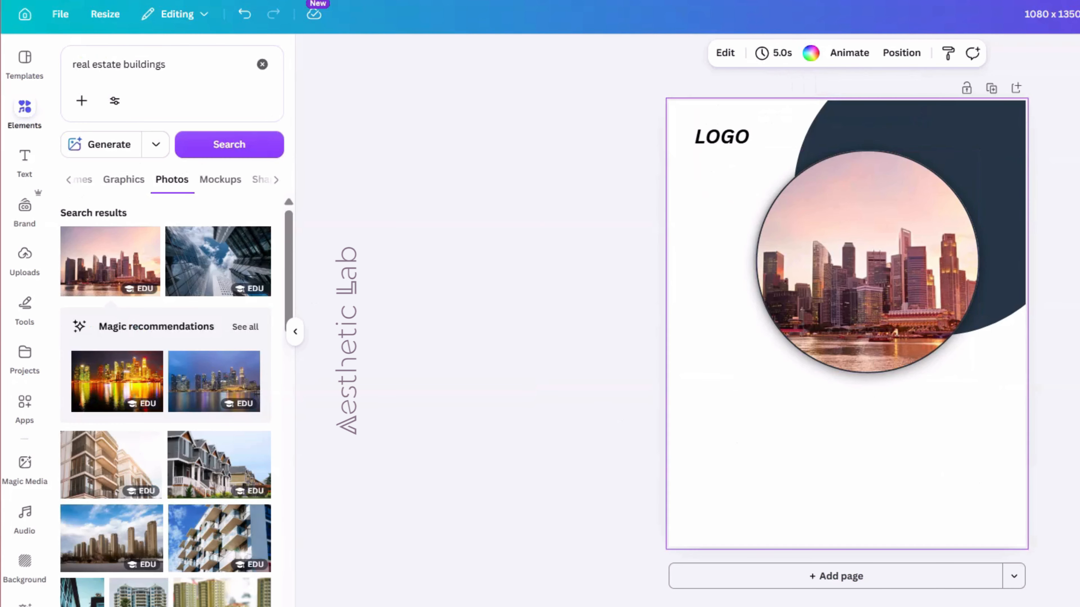
Step: Paste the copied "Simplify EVERY REAL ESTATE CLOSING" heading and its description paragraph below the circular photo
{"action": "key", "text": "ctrl+v"}
{"action": "left_click", "coordinate": [735, 507]}
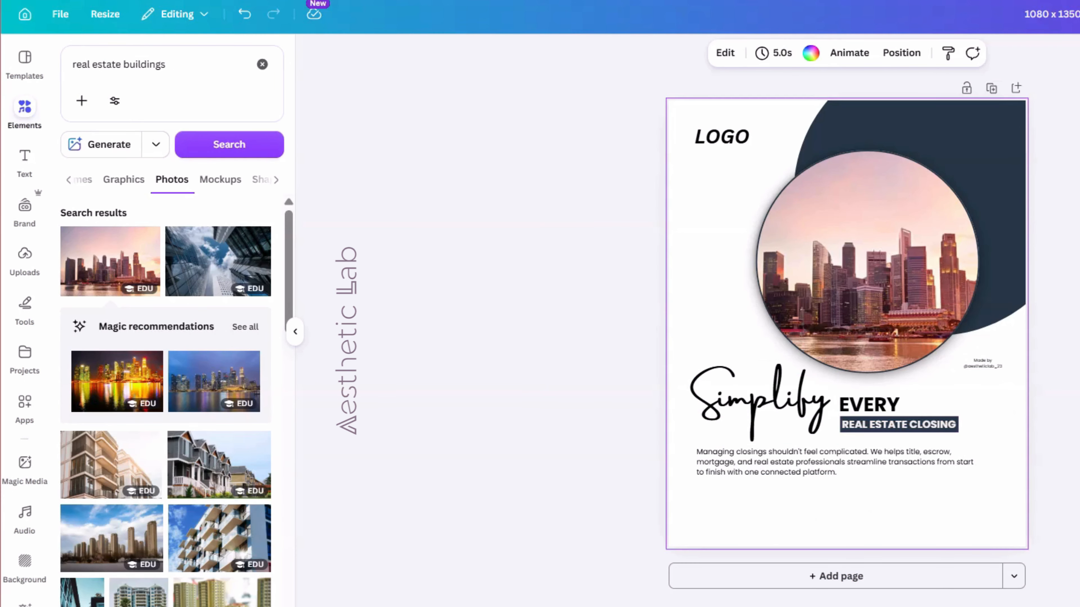
{"action": "key", "text": "Escape"}
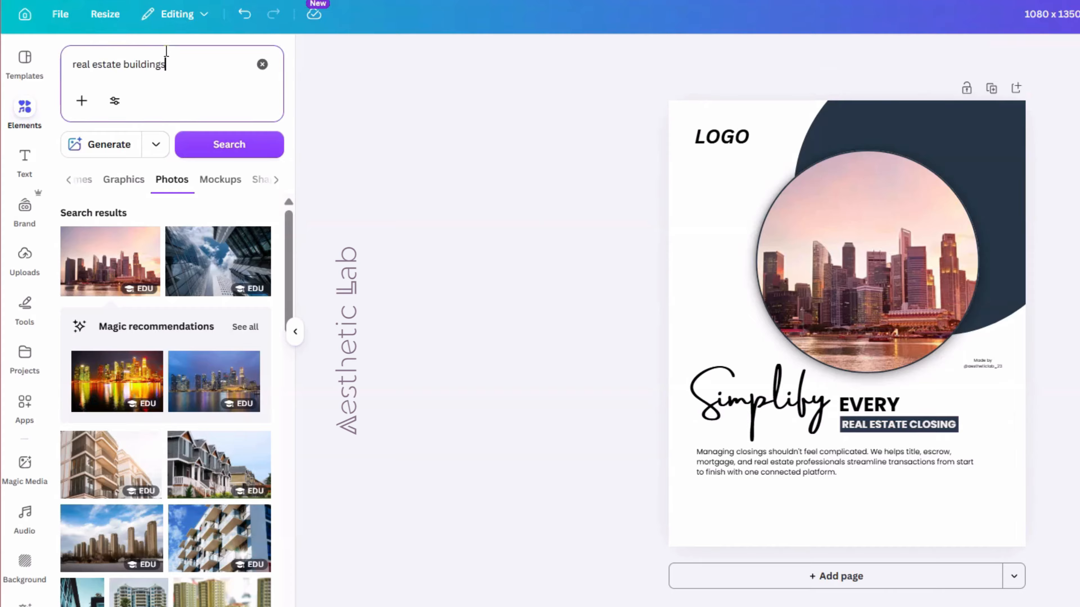
Step: Search the graphics for lines
{"action": "type", "text": "liness"}
{"action": "key", "text": "Return"}
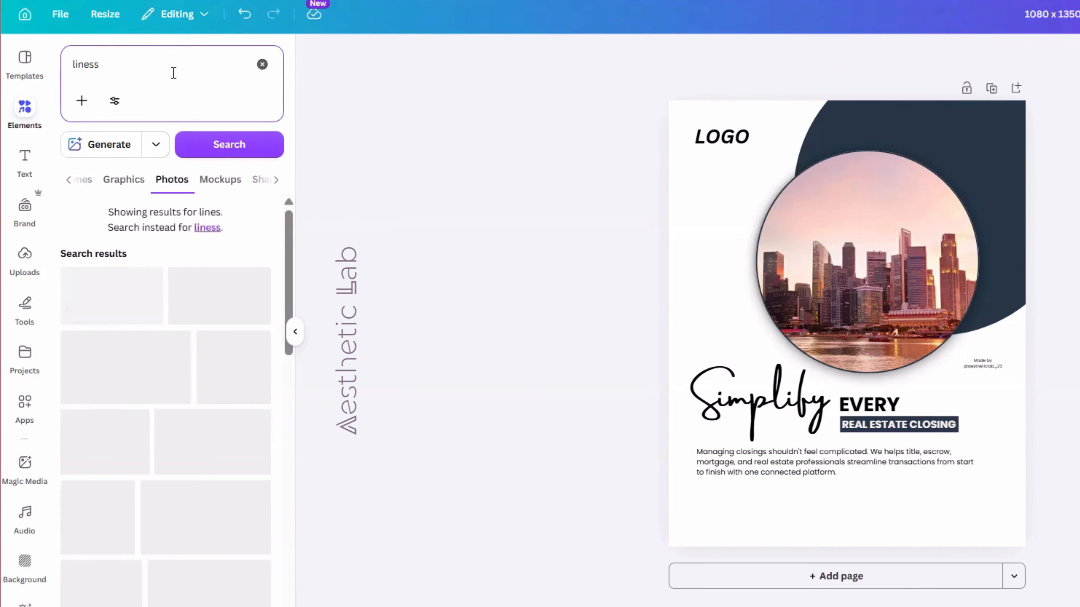
{"action": "key", "text": "BackSpace"}
{"action": "key", "text": "Return"}
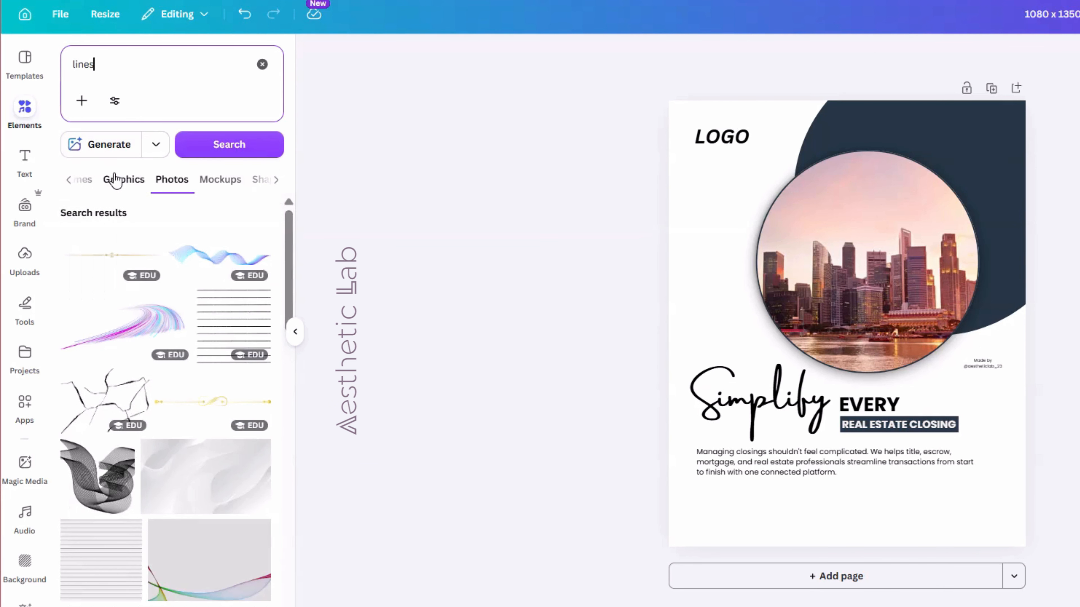
{"action": "left_click", "coordinate": [116, 179]}
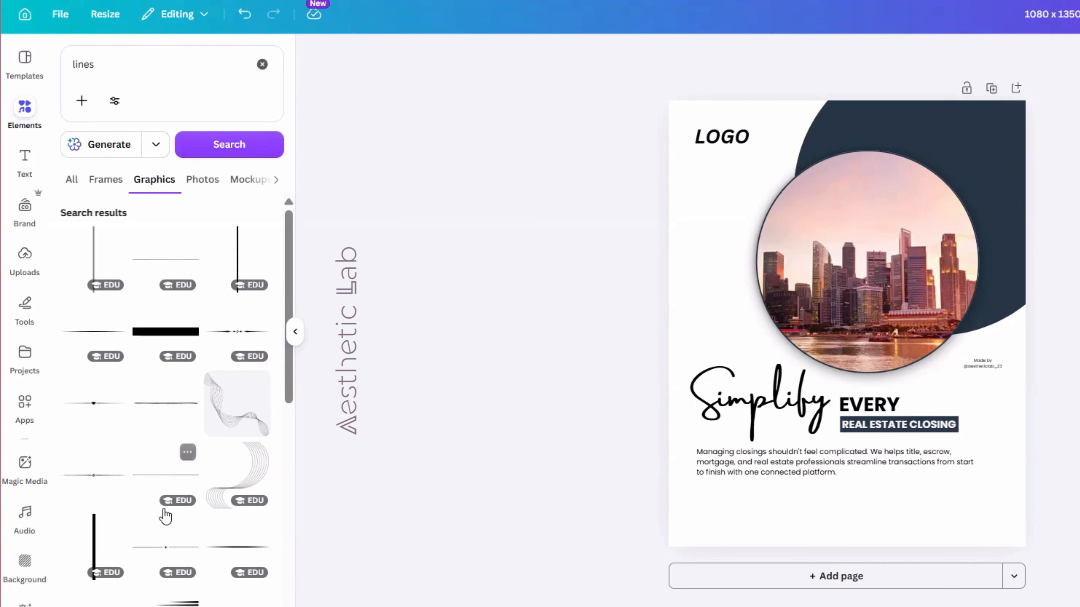
Step: Add the curved brush-stroke line across the page's left edge beside the photo and flip it horizontally
{"action": "scroll", "coordinate": [166, 516], "scroll_direction": "down", "scroll_amount": 4}
{"action": "left_click_drag", "start_coordinate": [225, 478], "coordinate": [687, 488]}
{"action": "left_click_drag", "start_coordinate": [708, 387], "coordinate": [617, 299]}
{"action": "left_click", "coordinate": [826, 60]}
{"action": "left_click", "coordinate": [782, 89]}
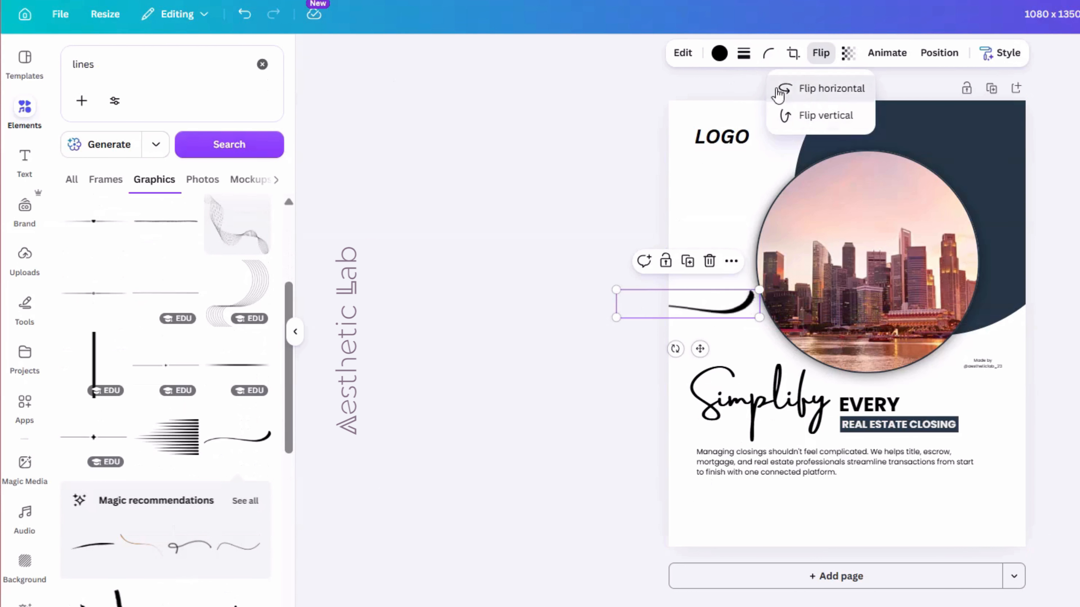
Step: Recolor the curved line to the design's dark navy and position it just above the Simplify heading at the page edge
{"action": "left_click", "coordinate": [719, 53]}
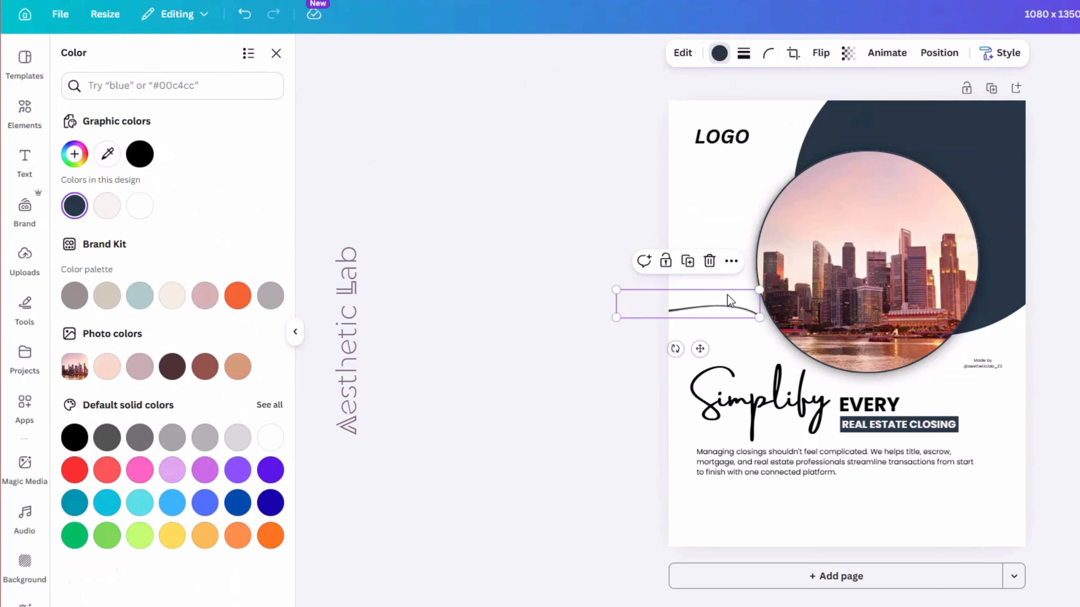
{"action": "left_click_drag", "start_coordinate": [700, 309], "coordinate": [702, 330]}
{"action": "key", "text": "Escape"}
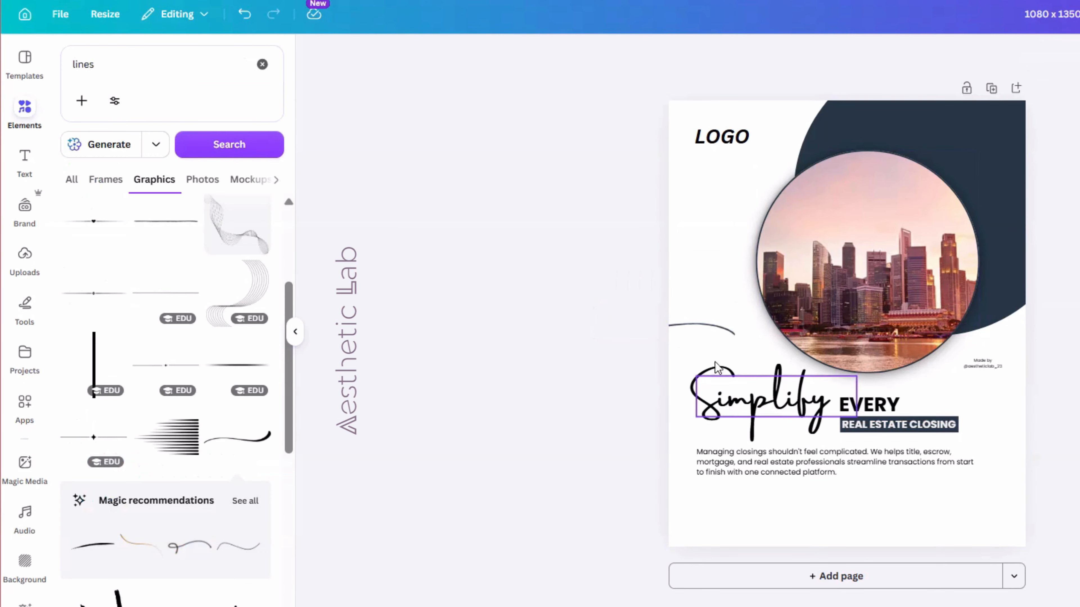
Step: Add a rectangle shape to the page and set its fill to no color
{"action": "key", "text": "r"}
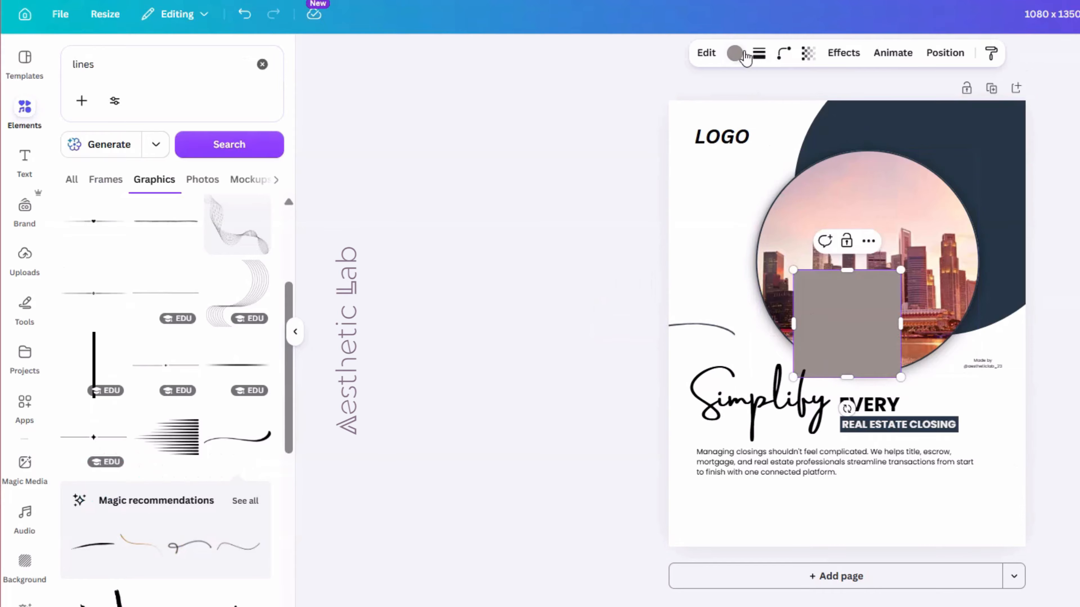
{"action": "left_click", "coordinate": [734, 53]}
{"action": "left_click", "coordinate": [134, 152]}
{"action": "left_click", "coordinate": [784, 52]}
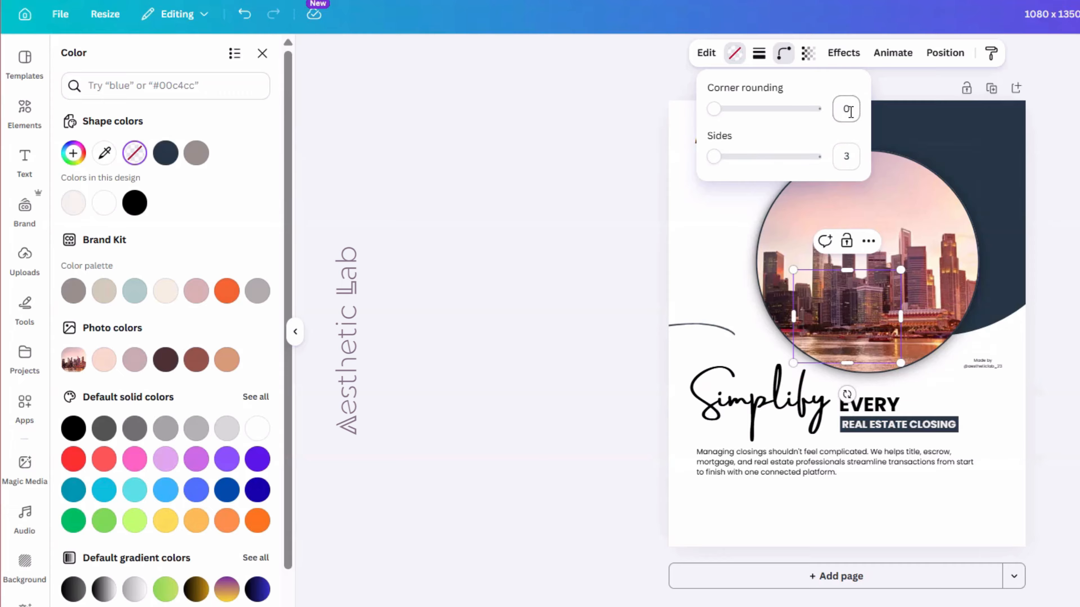
{"action": "key", "text": "Return"}
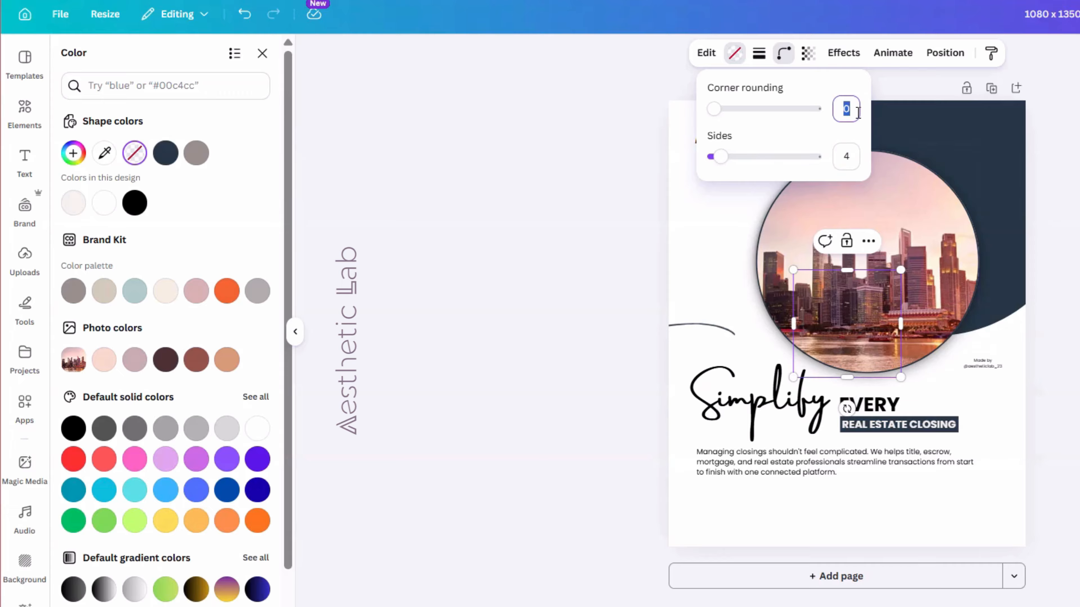
{"action": "key", "text": "ctrl+z"}
{"action": "key", "text": "ctrl+z"}
{"action": "key", "text": "ctrl+z"}
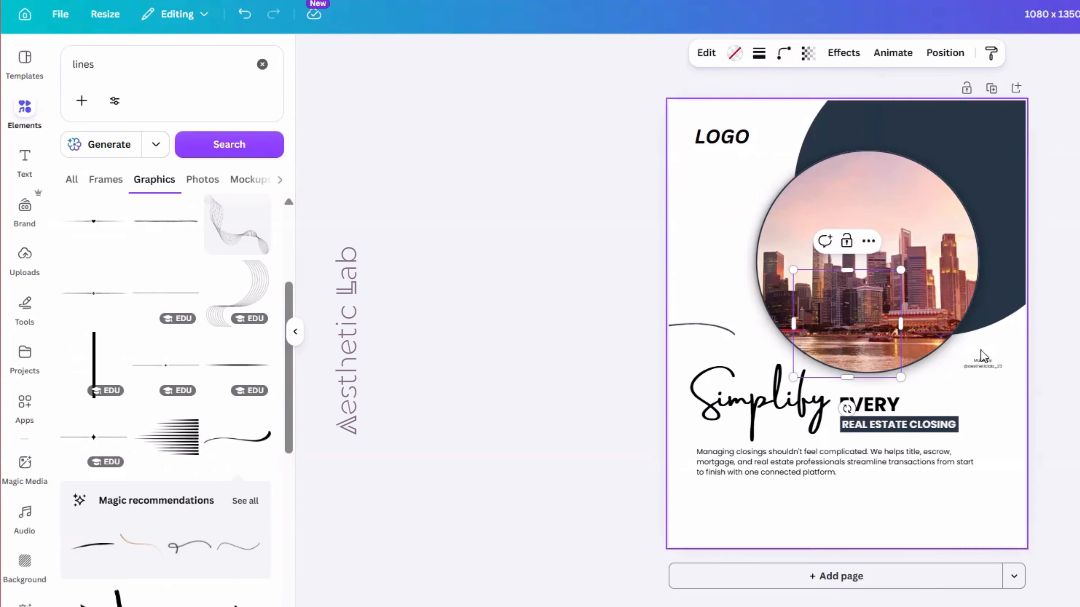
Step: Set the rectangle's corner rounding to 100 and reduce its height to a slim pill shape below the description paragraph
{"action": "left_click", "coordinate": [783, 52]}
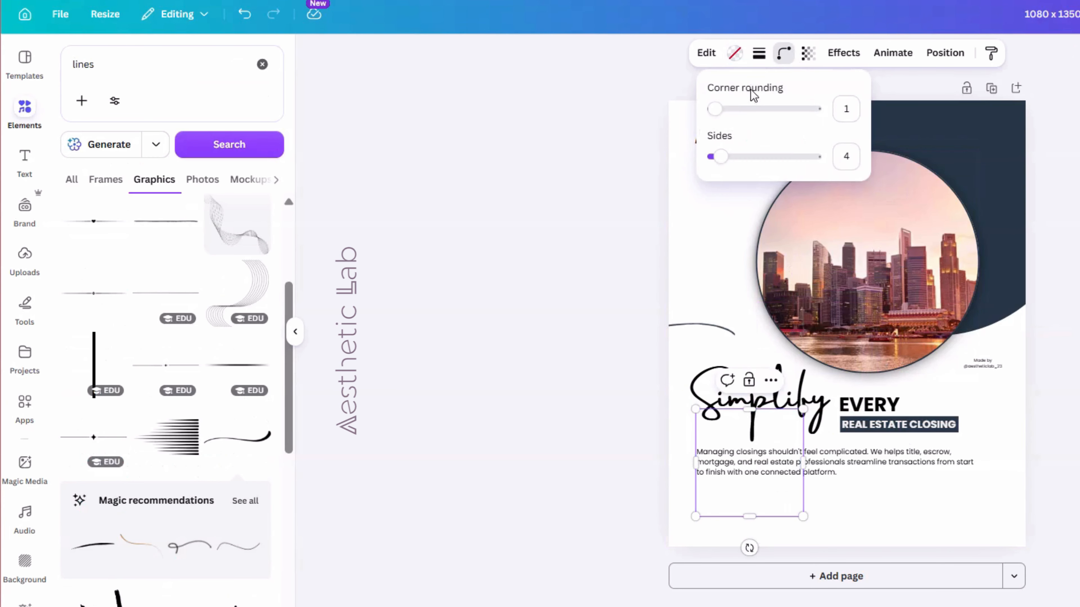
{"action": "left_click_drag", "start_coordinate": [710, 109], "coordinate": [815, 109]}
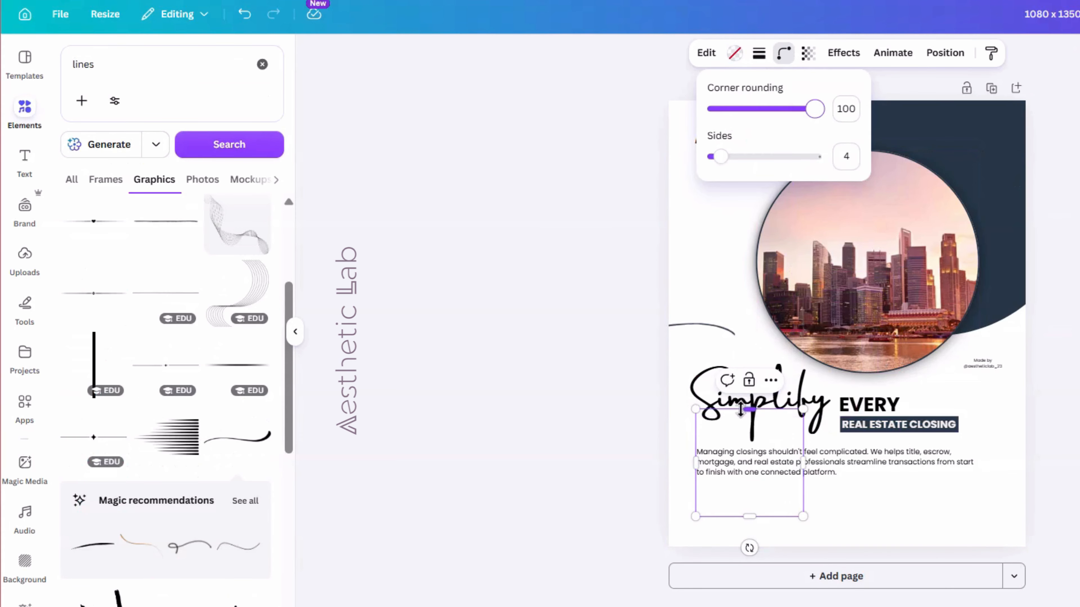
{"action": "left_click_drag", "start_coordinate": [740, 410], "coordinate": [748, 493]}
{"action": "left_click", "coordinate": [879, 557]}
{"action": "left_click", "coordinate": [748, 506]}
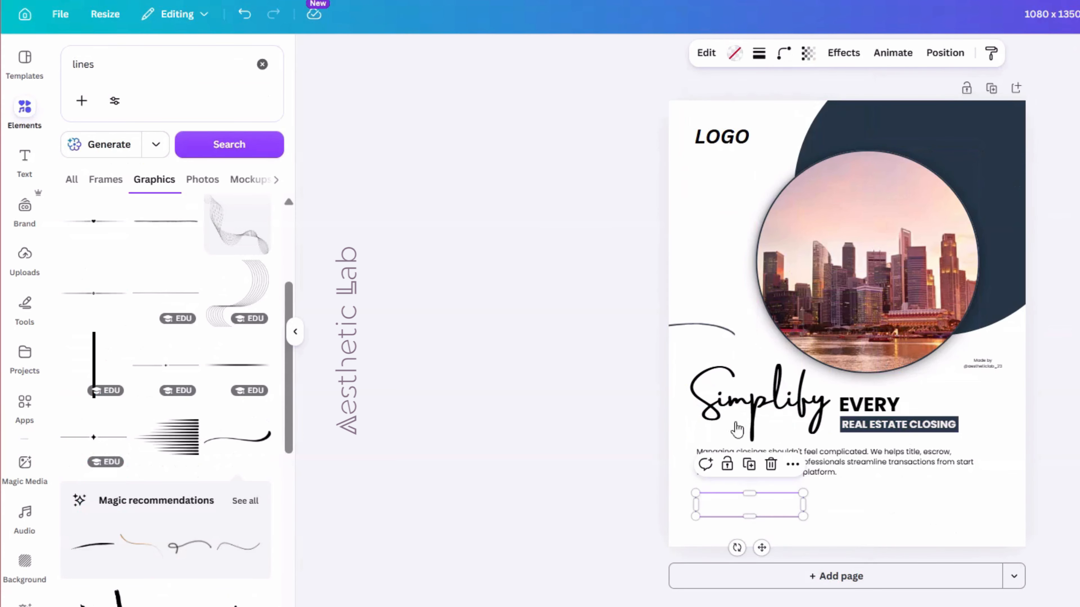
Step: Give the pill shape below the description paragraph a solid border with a stroke weight of 1
{"action": "left_click", "coordinate": [734, 53]}
{"action": "left_click", "coordinate": [758, 53]}
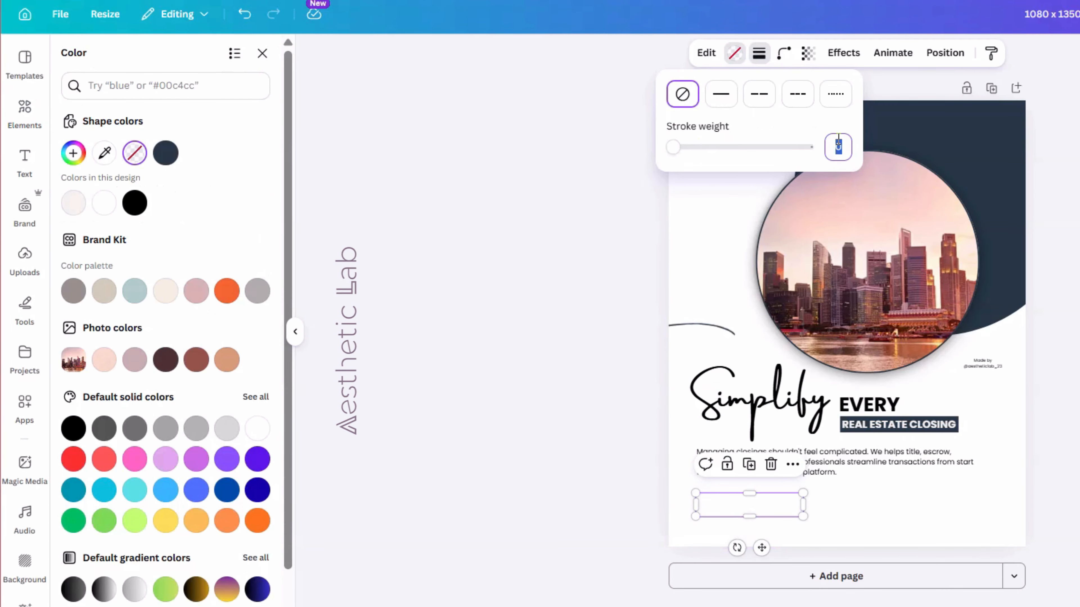
{"action": "left_click", "coordinate": [721, 94]}
{"action": "left_click", "coordinate": [906, 524]}
{"action": "scroll", "coordinate": [847, 516], "scroll_direction": "up", "scroll_amount": 3, "text": "ctrl"}
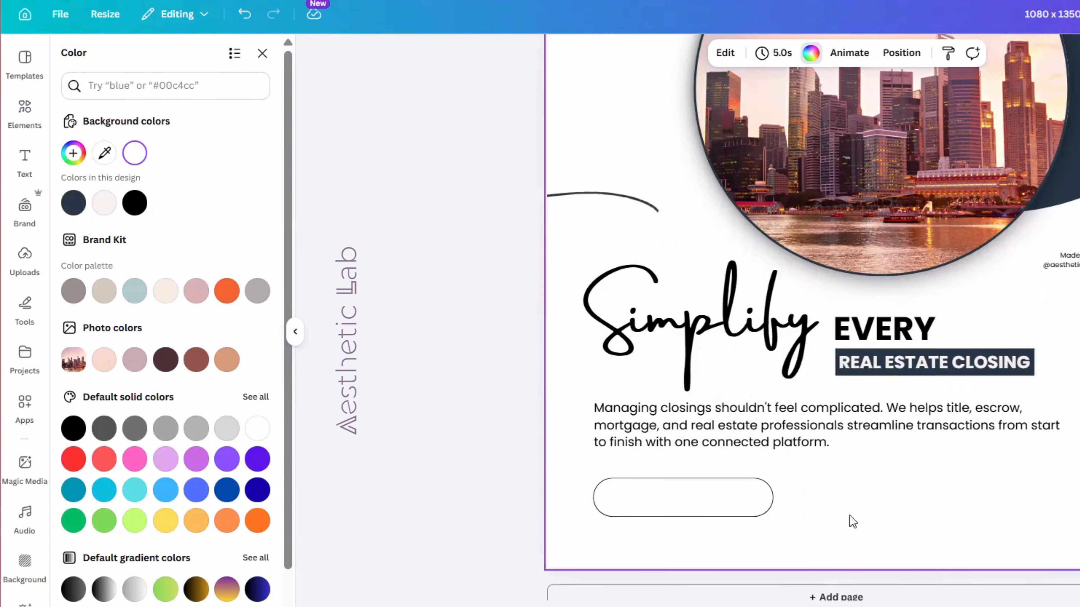
Step: Change the unfilled pill's border to a gradient starting in dark navy and fading out toward its right end
{"action": "left_click", "coordinate": [648, 485]}
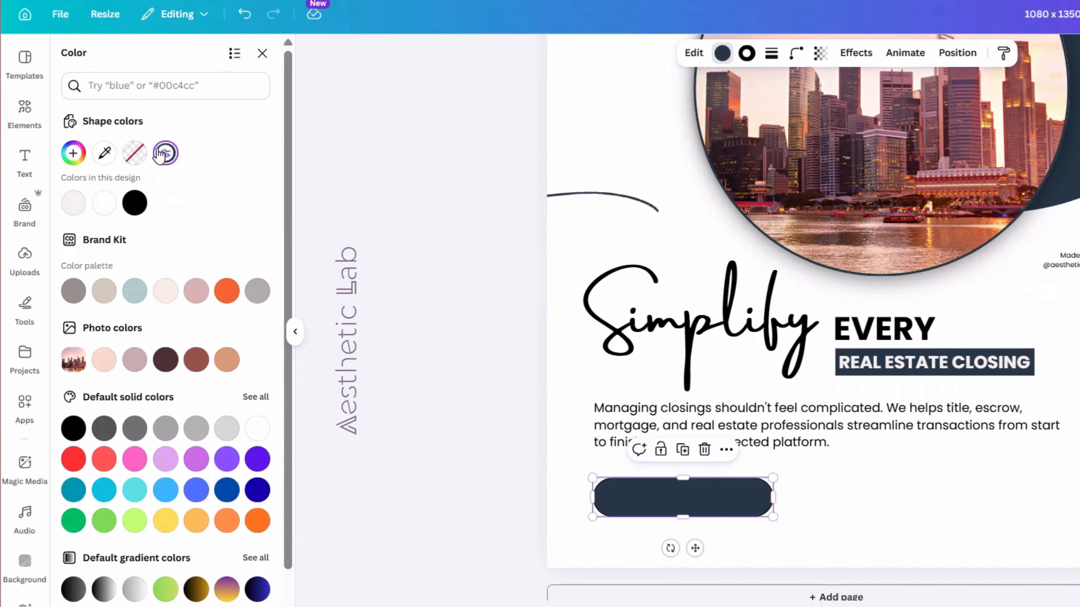
{"action": "left_click", "coordinate": [755, 60]}
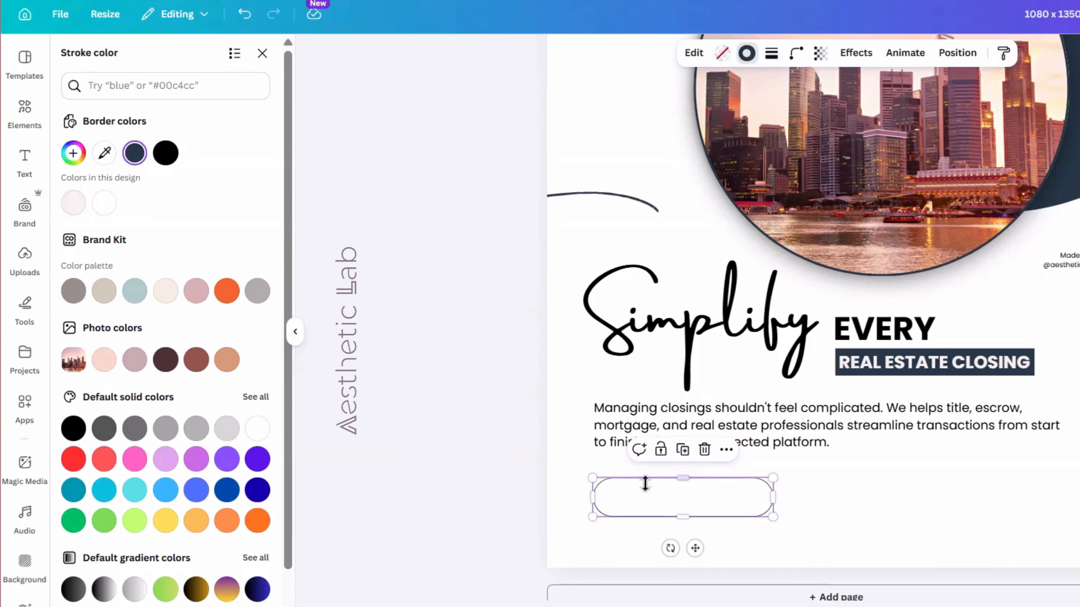
{"action": "left_click", "coordinate": [135, 152]}
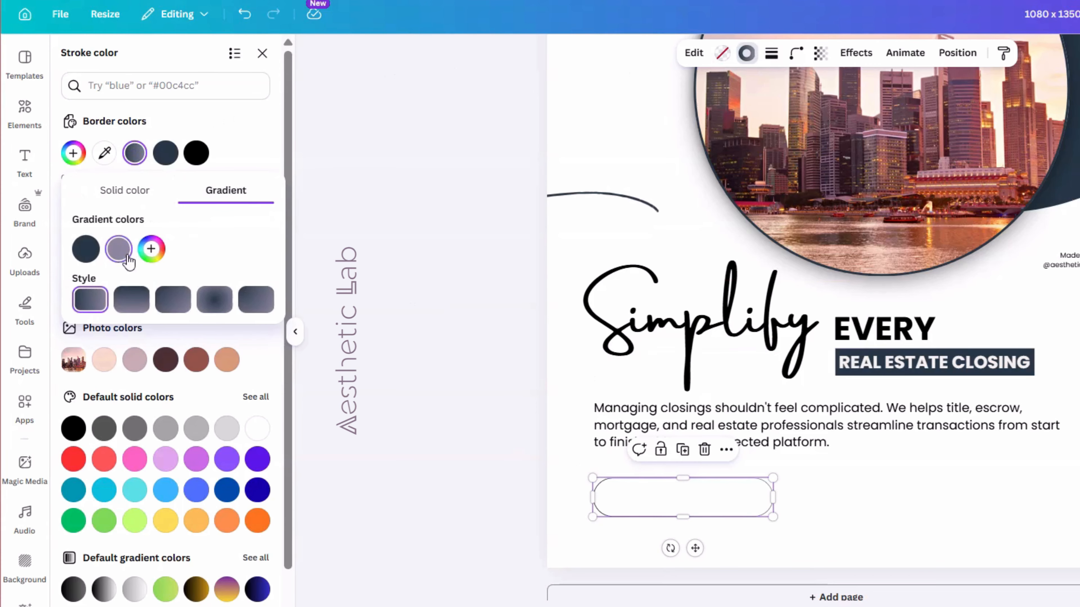
{"action": "left_click", "coordinate": [120, 249]}
{"action": "key", "text": "Escape"}
{"action": "scroll", "coordinate": [880, 553], "scroll_direction": "up", "scroll_amount": 4}
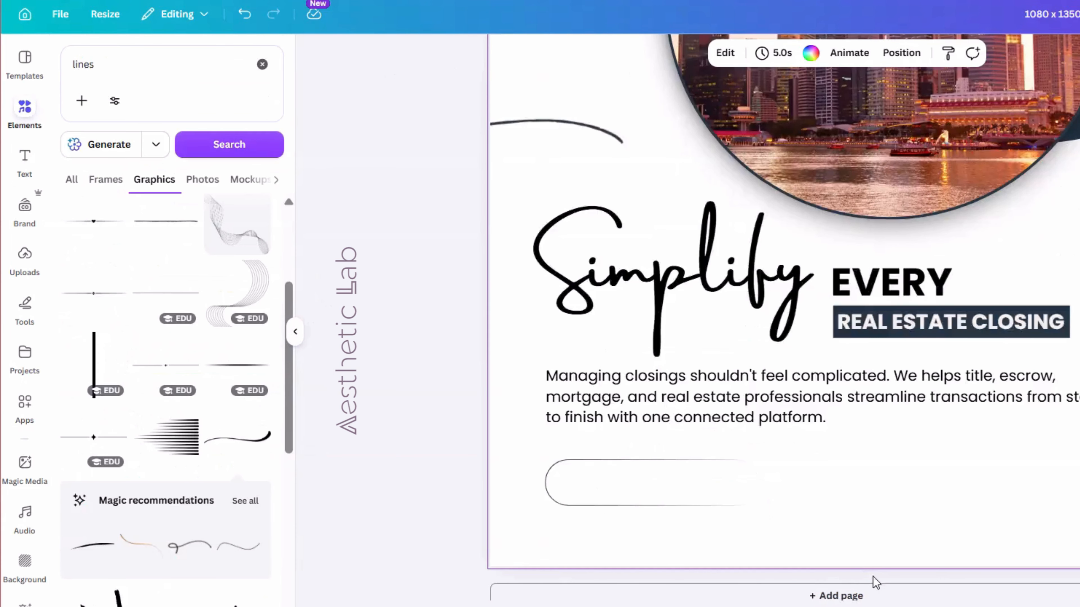
{"action": "left_click_drag", "start_coordinate": [749, 456], "coordinate": [751, 459]}
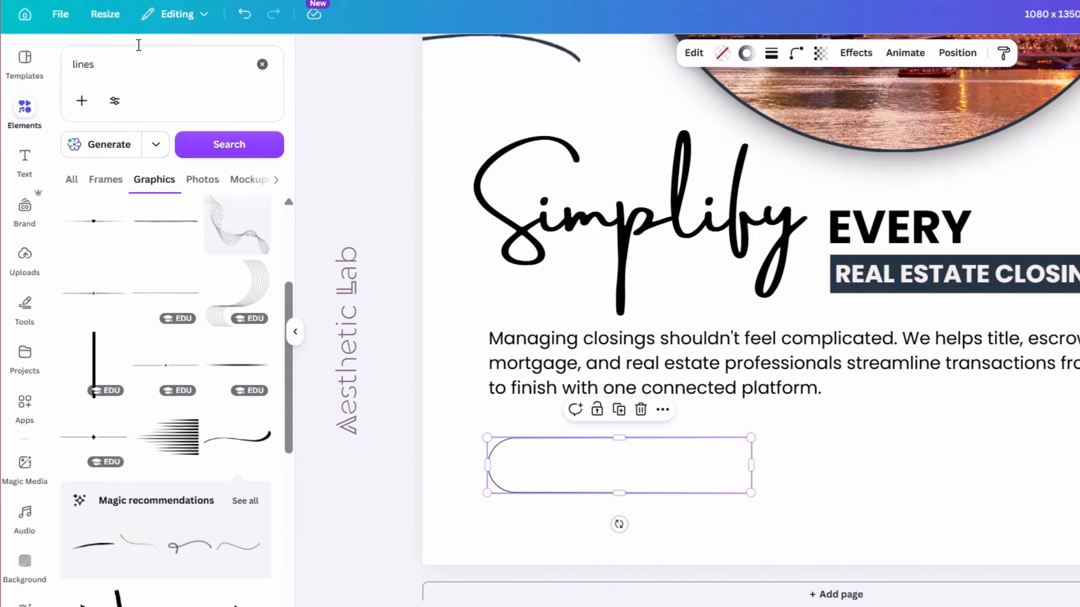
Step: Search the graphics for "website icon" and add the black outlined globe icon to the page
{"action": "left_click", "coordinate": [119, 51]}
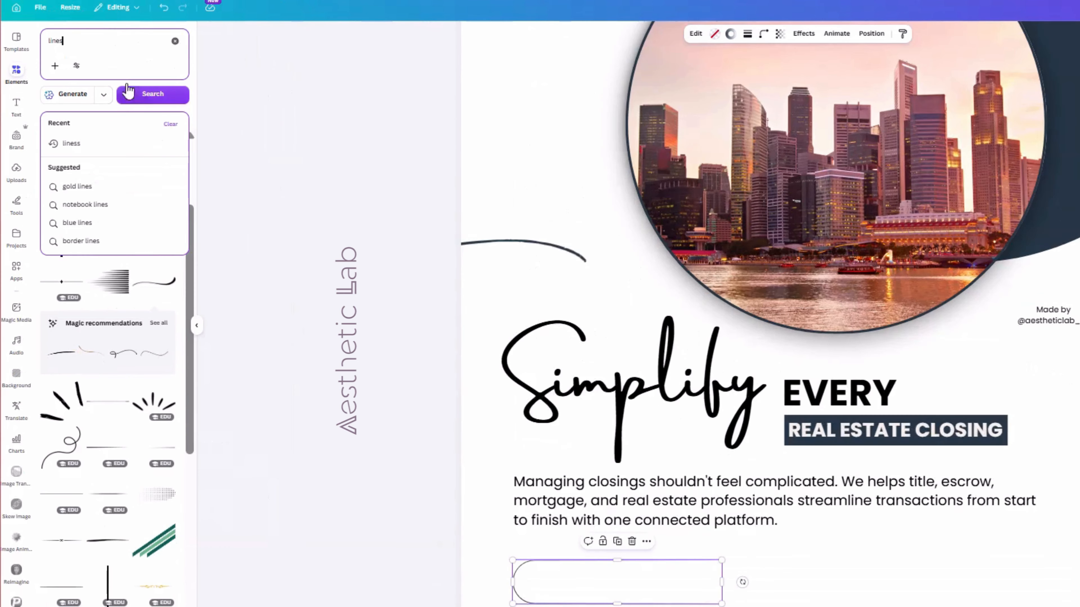
{"action": "left_click", "coordinate": [128, 90]}
{"action": "left_click", "coordinate": [71, 46]}
{"action": "type", "text": "website"}
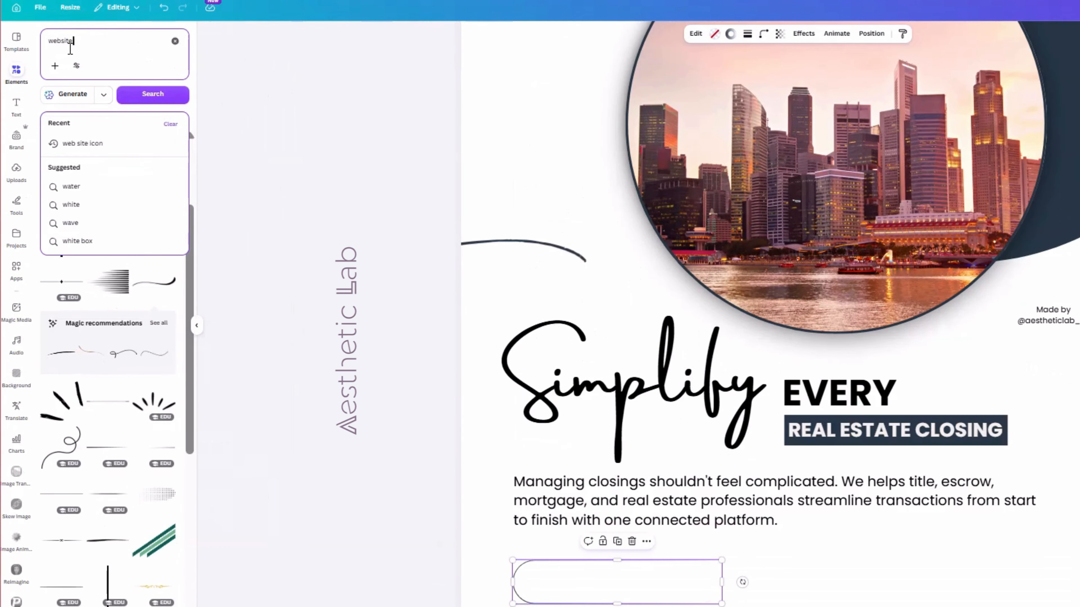
{"action": "type", "text": " icon"}
{"action": "left_click", "coordinate": [134, 92]}
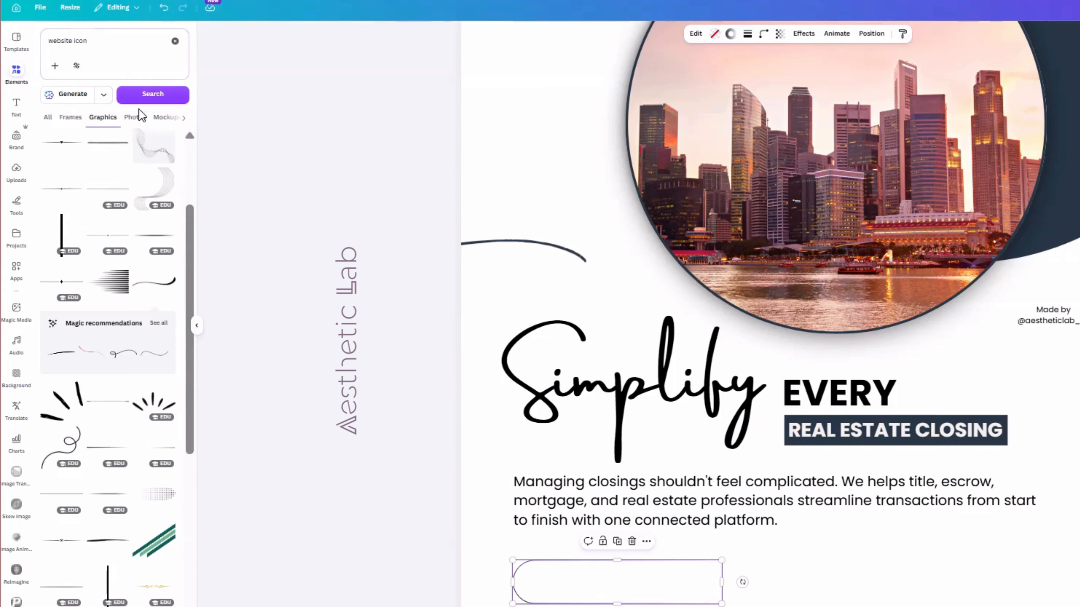
{"action": "left_click", "coordinate": [57, 183]}
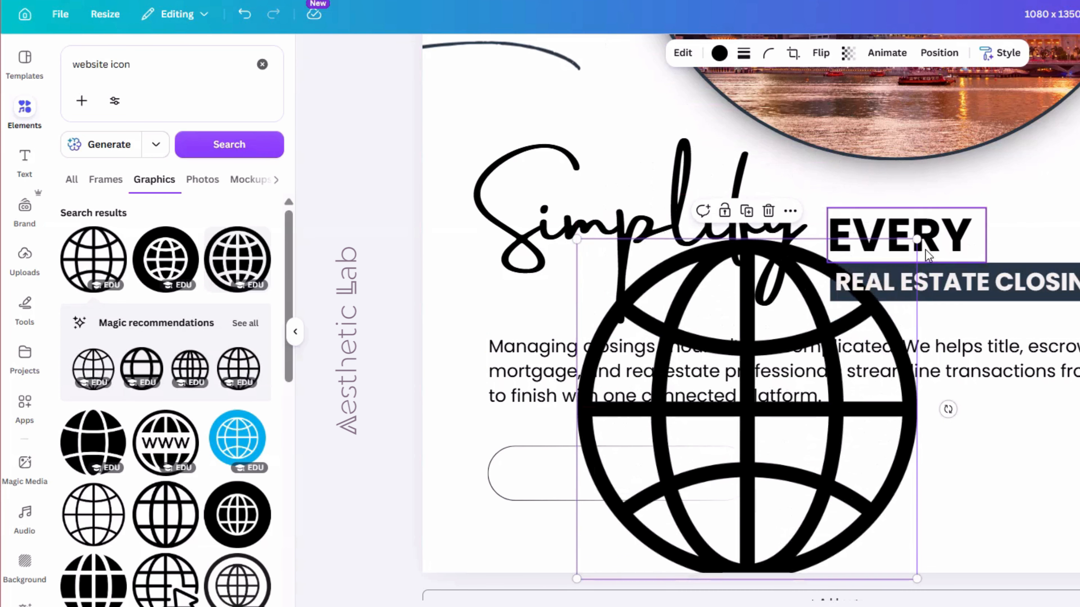
Step: Shrink the globe icon to fit the pill's height and place it inside the pill's left end
{"action": "left_click_drag", "start_coordinate": [612, 153], "coordinate": [417, 346]}
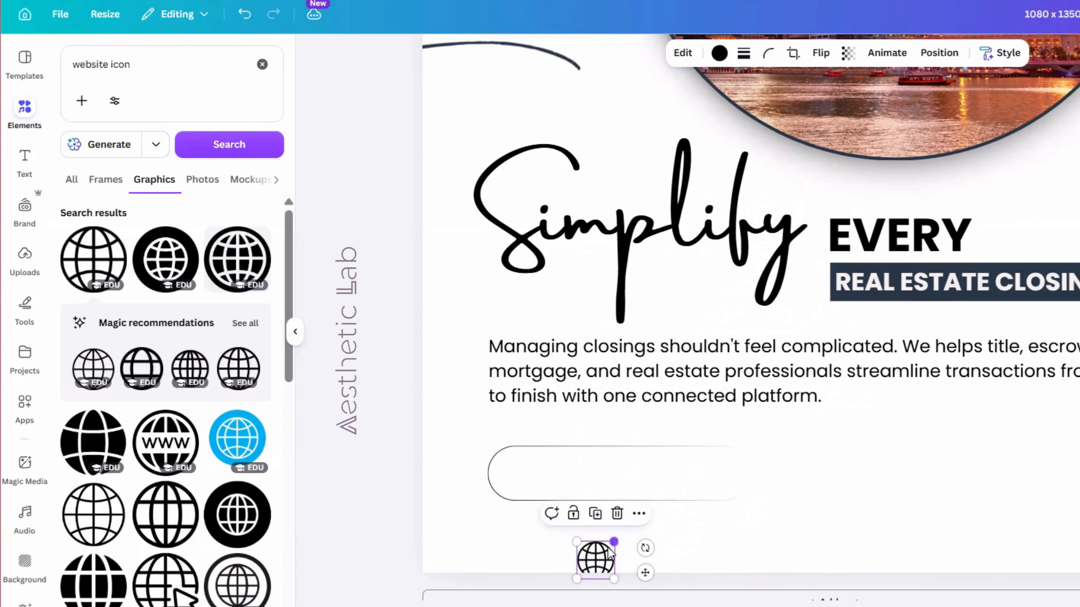
{"action": "left_click_drag", "start_coordinate": [601, 552], "coordinate": [529, 473]}
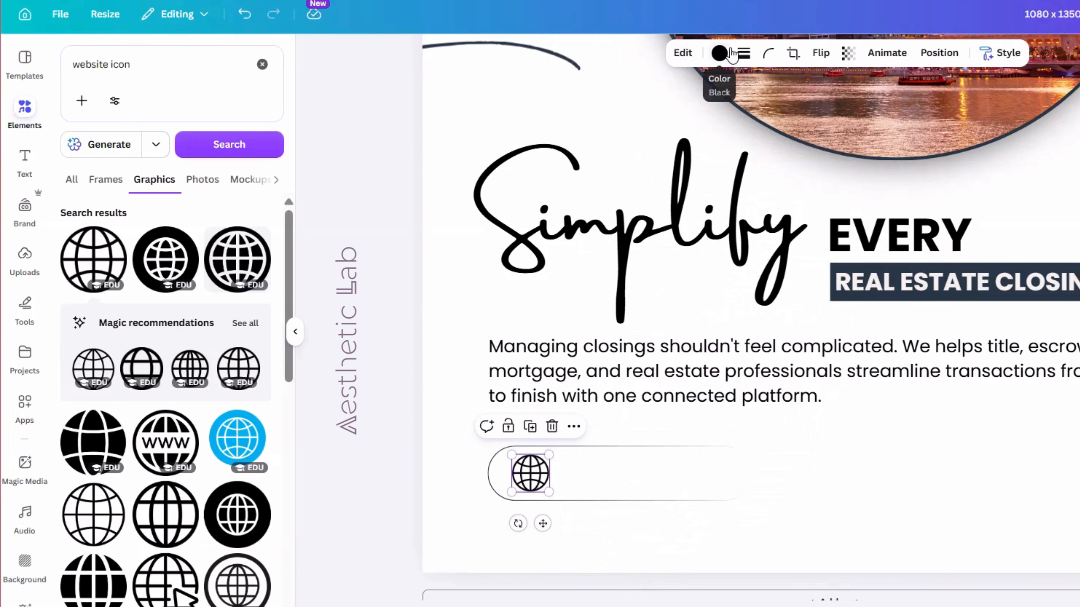
{"action": "left_click", "coordinate": [718, 53]}
{"action": "left_click", "coordinate": [543, 495]}
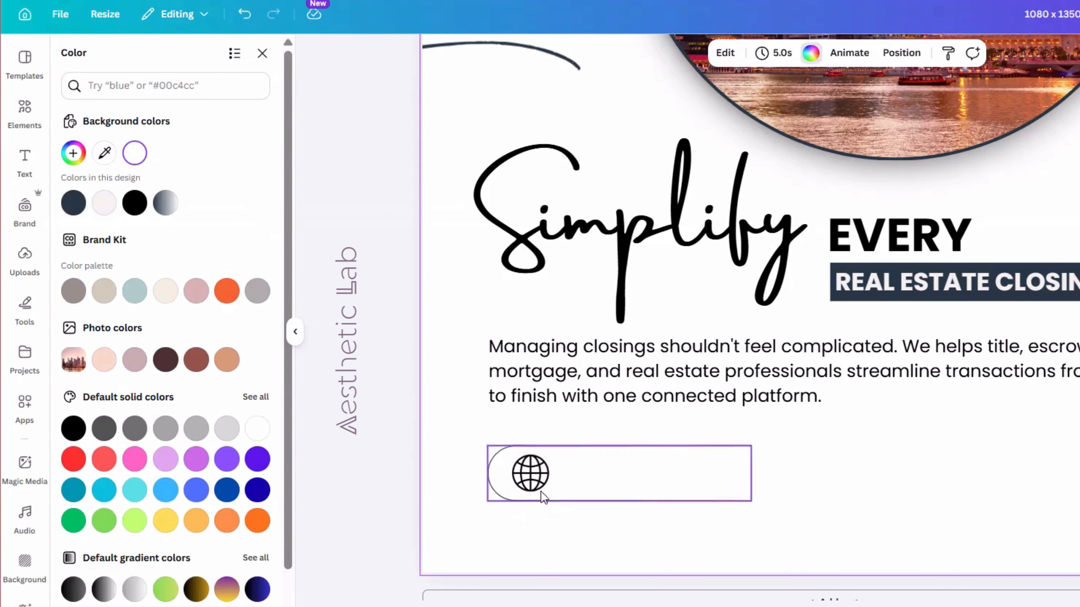
{"action": "left_click", "coordinate": [544, 483]}
Step: Reduce the pill's height slightly and make the globe icon a little smaller, centered vertically inside the pill's left end
{"action": "left_click", "coordinate": [590, 449]}
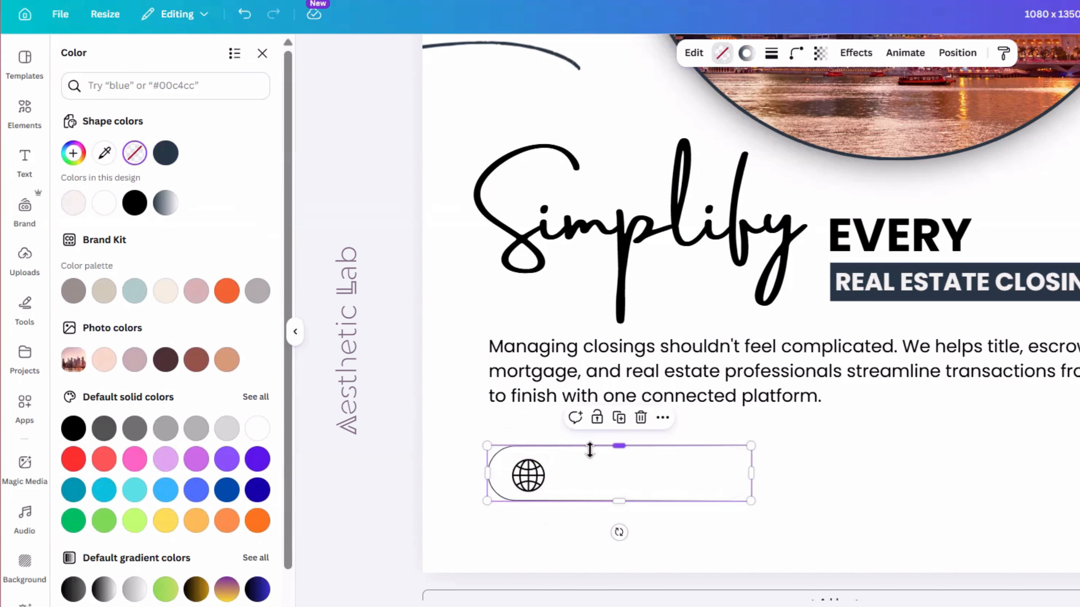
{"action": "left_click_drag", "start_coordinate": [590, 449], "coordinate": [589, 457]}
{"action": "left_click", "coordinate": [530, 542]}
{"action": "scroll", "coordinate": [530, 542], "scroll_direction": "up", "scroll_amount": 3}
{"action": "left_click_drag", "start_coordinate": [457, 450], "coordinate": [482, 467]}
{"action": "left_click", "coordinate": [482, 463]}
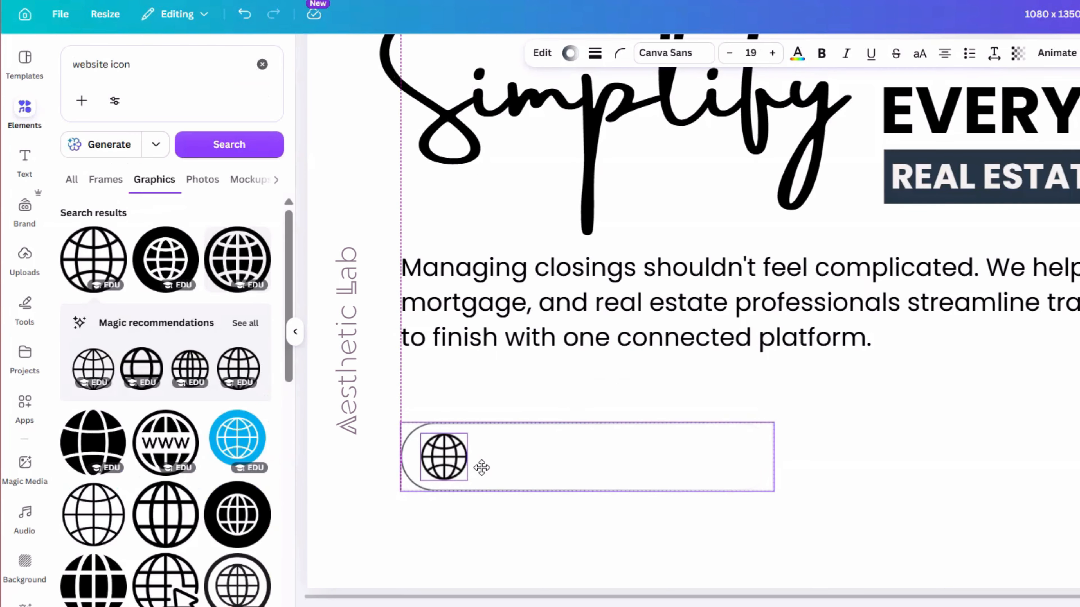
{"action": "scroll", "coordinate": [482, 468], "scroll_direction": "down", "scroll_amount": 3}
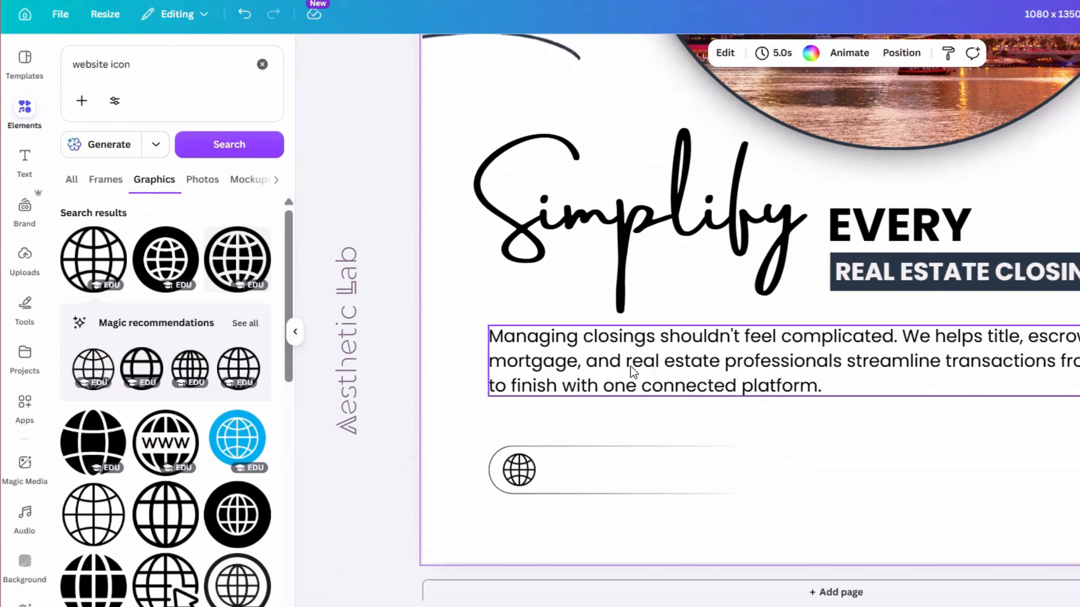
{"action": "left_click_drag", "start_coordinate": [632, 374], "coordinate": [734, 495]}
{"action": "left_click_drag", "start_coordinate": [1076, 516], "coordinate": [955, 483]}
{"action": "double_click", "coordinate": [955, 483]}
{"action": "type", "text": "www.yourwebsite.com"}
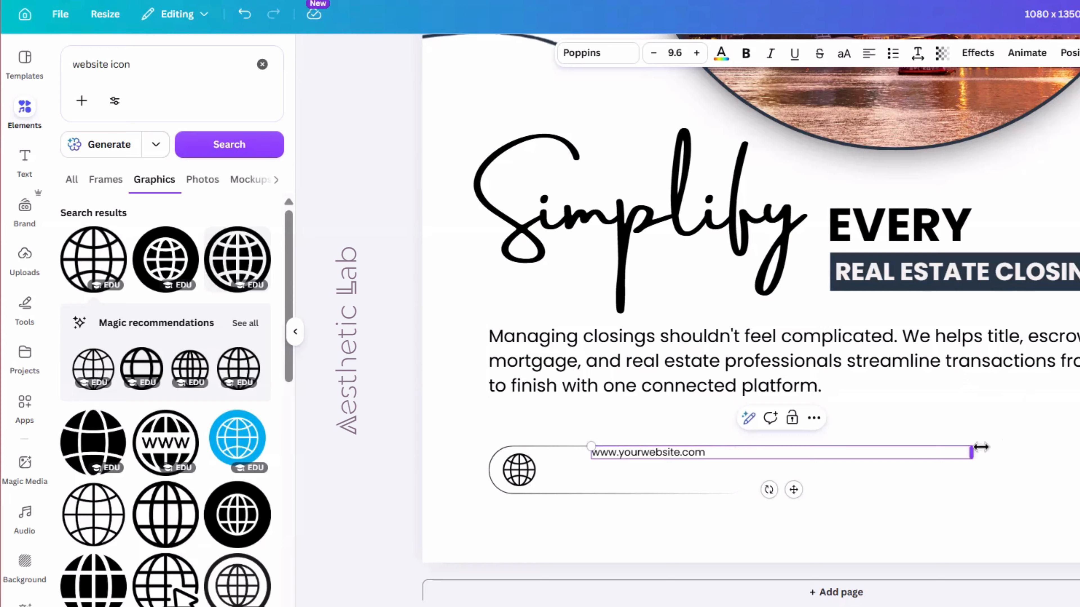
{"action": "left_click_drag", "start_coordinate": [972, 452], "coordinate": [660, 473]}
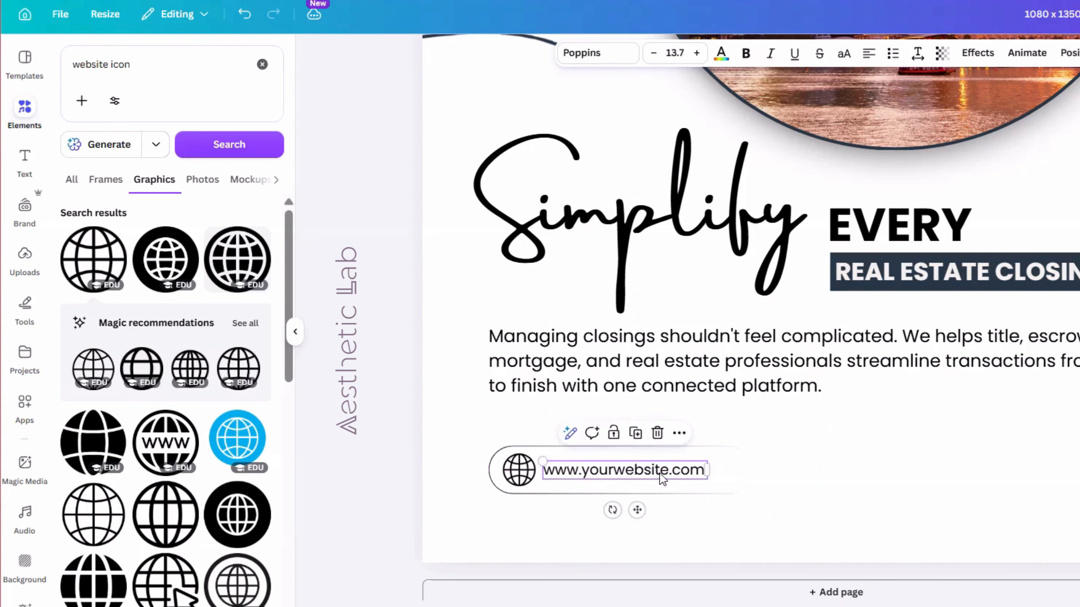
Step: Select the outlined pill, globe icon and website text together and scale them down slightly
{"action": "left_click", "coordinate": [904, 489]}
{"action": "key", "text": "super+minus"}
{"action": "left_click_drag", "start_coordinate": [818, 508], "coordinate": [666, 462]}
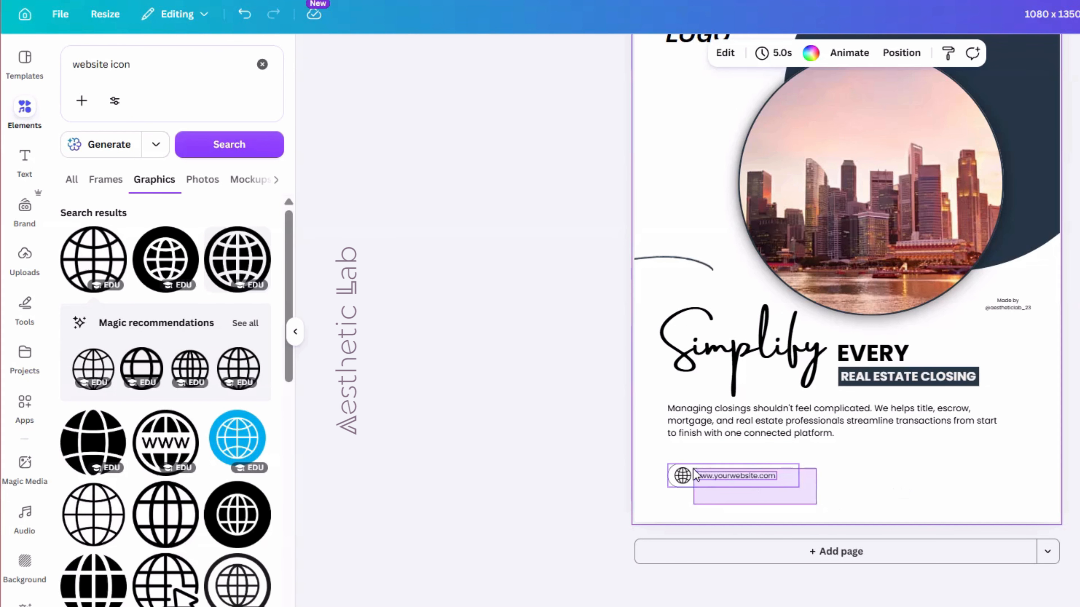
{"action": "left_click_drag", "start_coordinate": [796, 512], "coordinate": [820, 513]}
{"action": "left_click", "coordinate": [820, 513]}
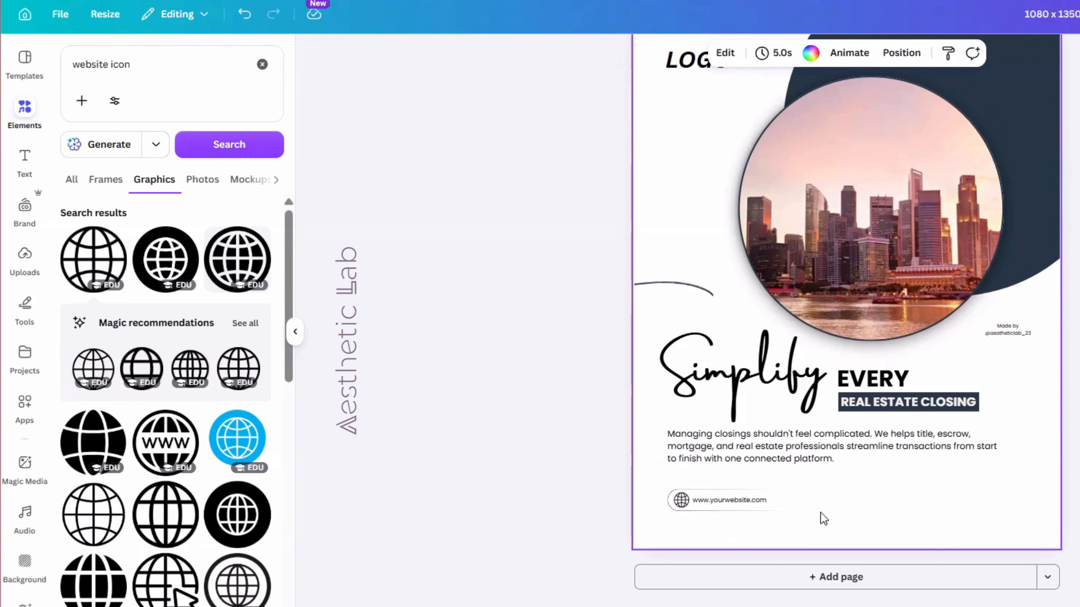
{"action": "key", "text": "super+plus"}
{"action": "key", "text": "super+plus"}
{"action": "key", "text": "super+minus"}
{"action": "key", "text": "super+minus"}
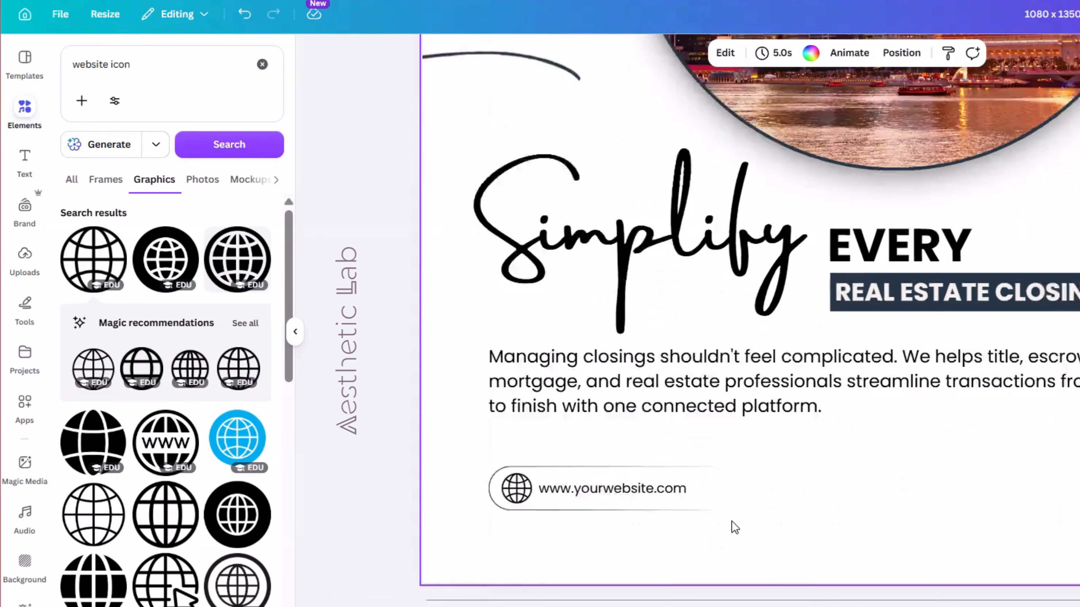
{"action": "scroll", "coordinate": [839, 523], "scroll_direction": "down", "scroll_amount": 1}
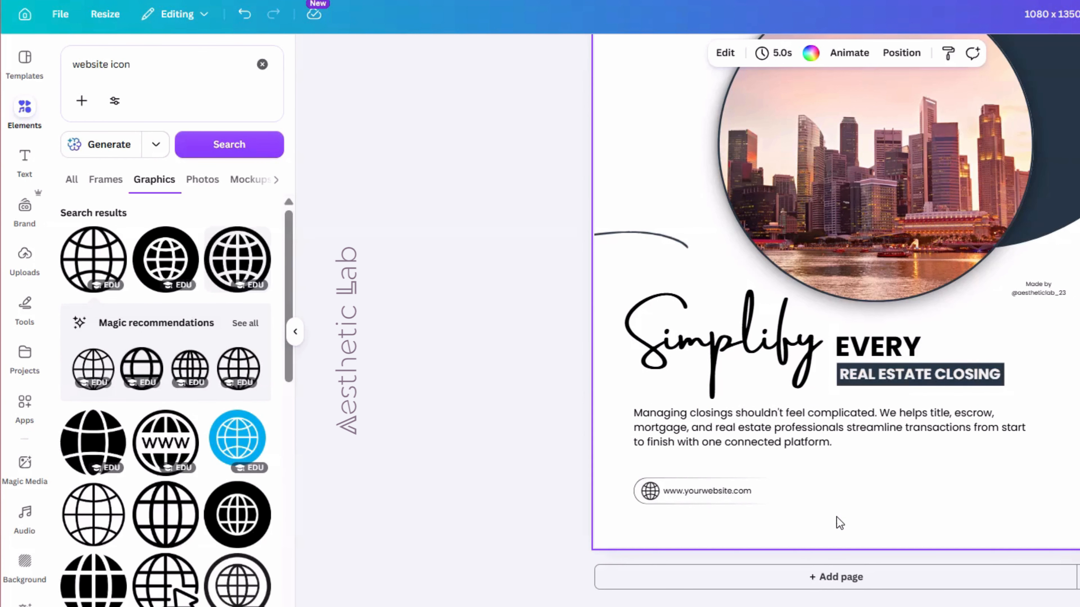
Step: Duplicate the outlined pill to the page's lower right, remove the copy's border and fill it with the design's dark navy
{"action": "left_click_drag", "start_coordinate": [666, 509], "coordinate": [889, 487]}
{"action": "left_click", "coordinate": [771, 53]}
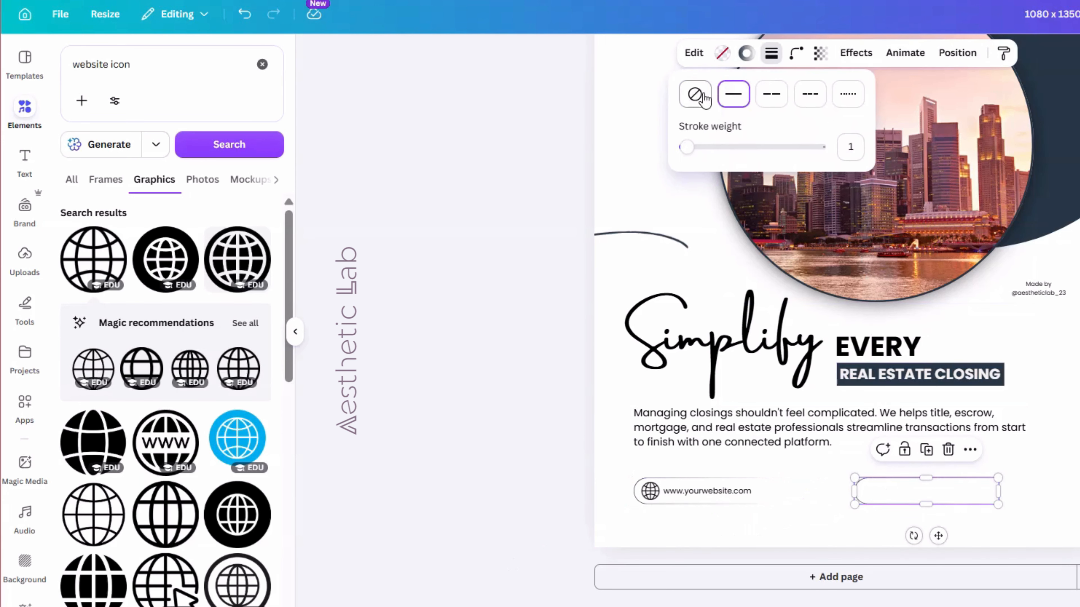
{"action": "left_click", "coordinate": [722, 53]}
{"action": "left_click", "coordinate": [165, 153]}
{"action": "left_click", "coordinate": [262, 53]}
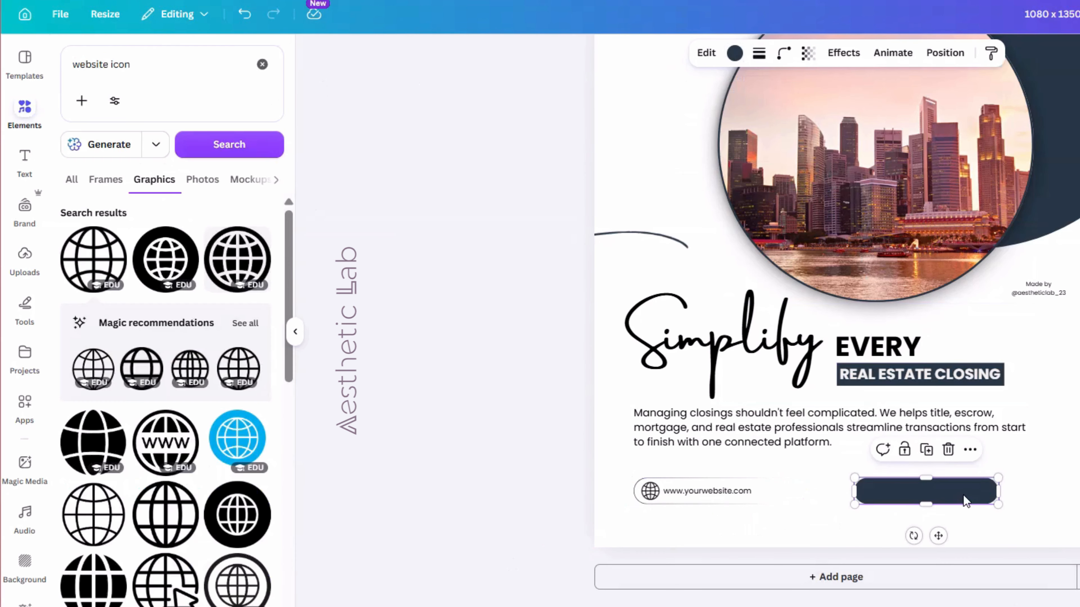
Step: Move the navy pill further toward the page's right margin and make it slightly taller
{"action": "left_click_drag", "start_coordinate": [972, 498], "coordinate": [1023, 496]}
{"action": "left_click_drag", "start_coordinate": [933, 479], "coordinate": [933, 480]}
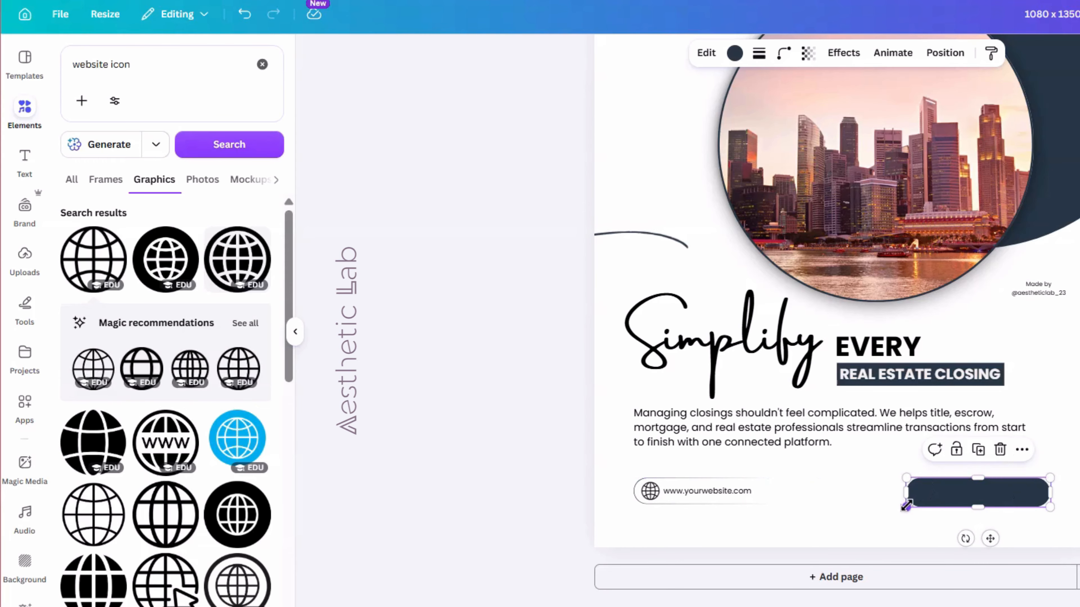
{"action": "left_click", "coordinate": [834, 508]}
Step: Duplicate the REAL ESTATE CLOSING text onto the navy pill and change the copy to "REQUEST A DEMO TODAY"
{"action": "left_click_drag", "start_coordinate": [912, 374], "coordinate": [979, 482]}
{"action": "double_click", "coordinate": [979, 482]}
{"action": "type", "text": "REQUEST A DEMO TODAY"}
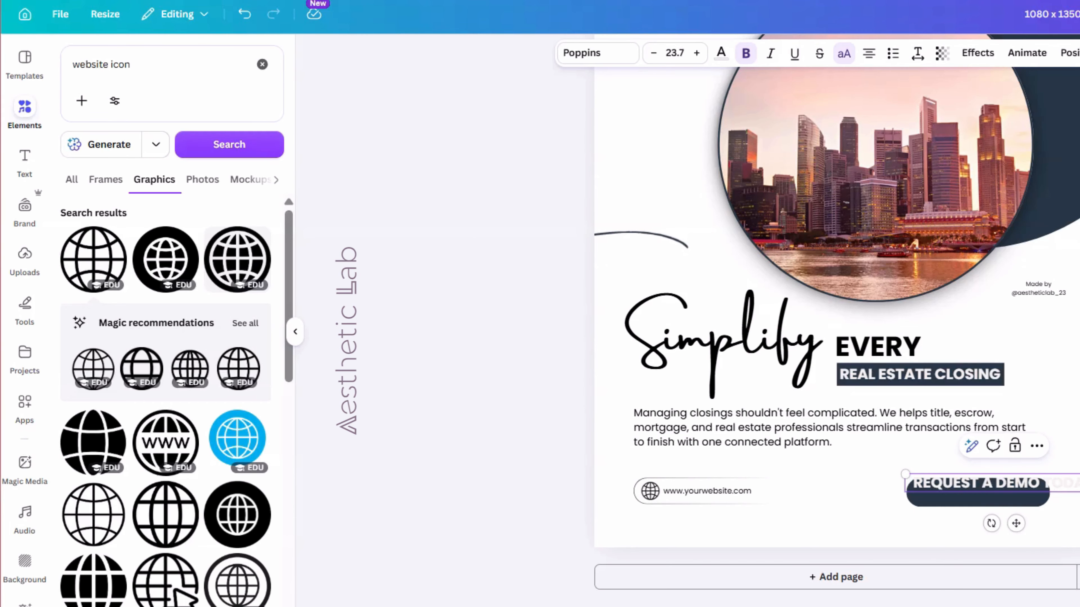
Step: Shrink the REQUEST A DEMO TODAY text to size 19.9 and widen the navy pill so the text fits centered inside it
{"action": "left_click_drag", "start_coordinate": [1079, 492], "coordinate": [1072, 489]}
{"action": "left_click", "coordinate": [1037, 526]}
{"action": "scroll", "coordinate": [1037, 527], "scroll_direction": "up", "scroll_amount": 3}
{"action": "left_click_drag", "start_coordinate": [1000, 460], "coordinate": [883, 478]}
{"action": "left_click", "coordinate": [942, 491]}
{"action": "left_click", "coordinate": [846, 482]}
{"action": "scroll", "coordinate": [846, 481], "scroll_direction": "up", "scroll_amount": 3}
{"action": "left_click", "coordinate": [954, 480]}
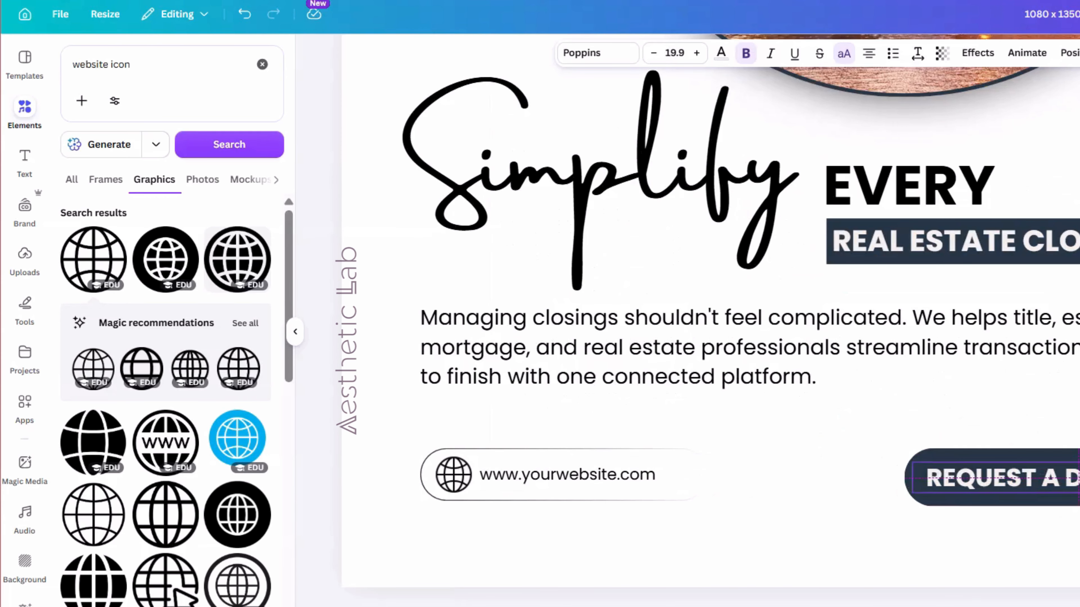
Step: Select the navy pill and its text together and scale them down toward the page's lower right
{"action": "left_click", "coordinate": [848, 539]}
{"action": "scroll", "coordinate": [848, 539], "scroll_direction": "down", "scroll_amount": 3}
{"action": "left_click", "coordinate": [911, 476], "text": "shift"}
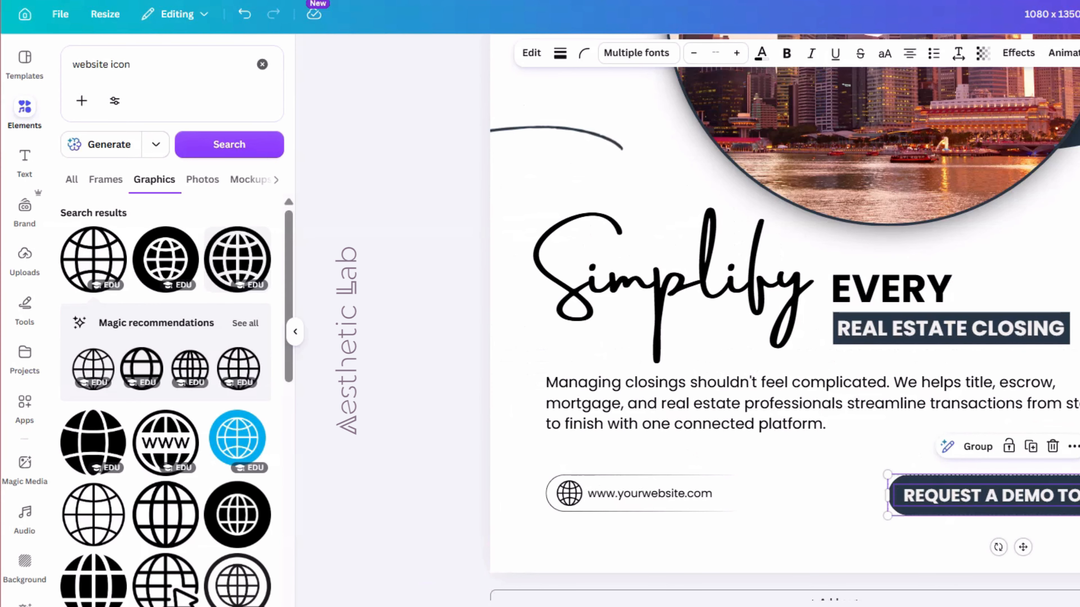
{"action": "left_click_drag", "start_coordinate": [978, 495], "coordinate": [1018, 507]}
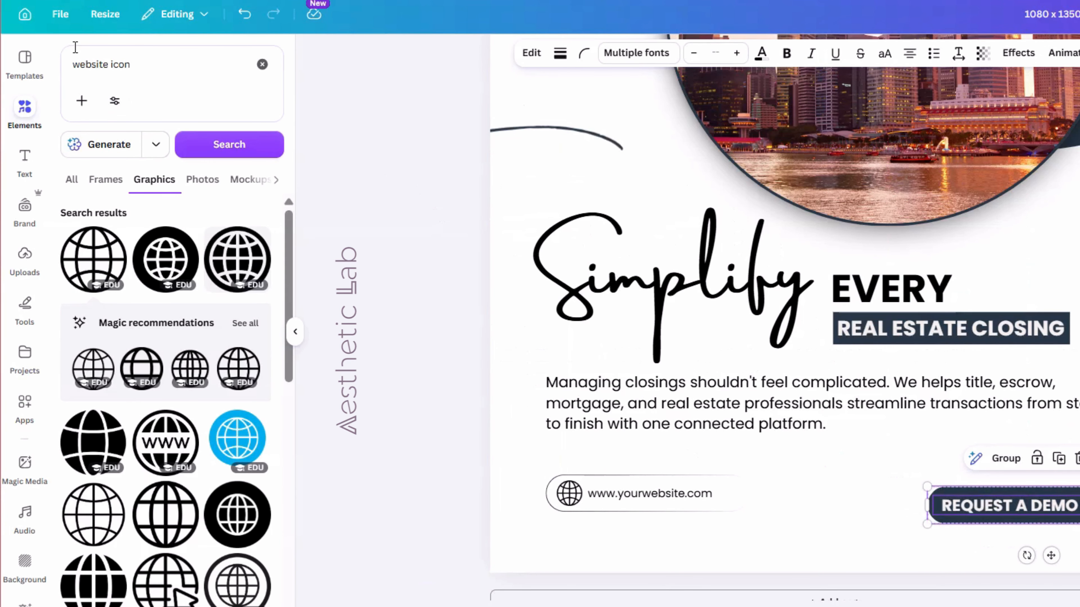
Step: Search the graphics for "arrow" and add the dashed looping arrow to the page
{"action": "left_click", "coordinate": [91, 66]}
{"action": "type", "text": "arrow"}
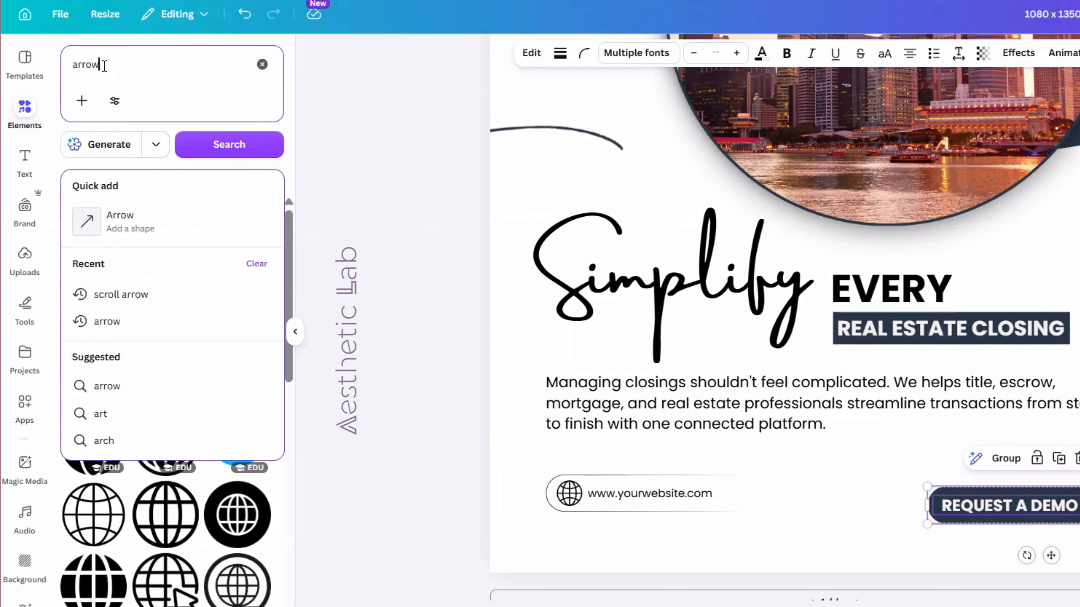
{"action": "key", "text": "Return"}
{"action": "scroll", "coordinate": [127, 394], "scroll_direction": "down", "scroll_amount": 4}
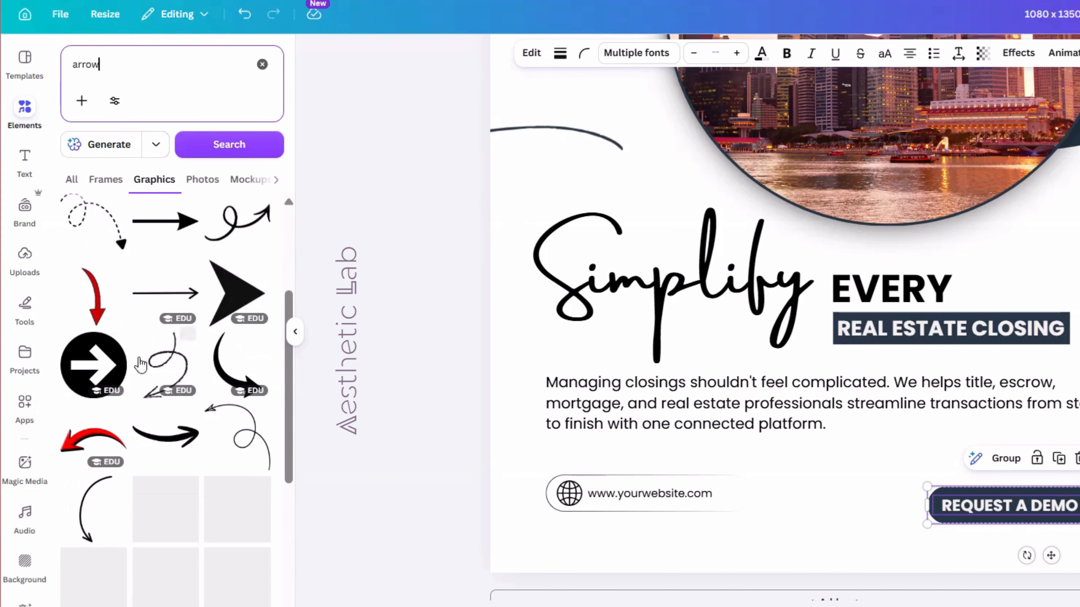
{"action": "left_click", "coordinate": [97, 243]}
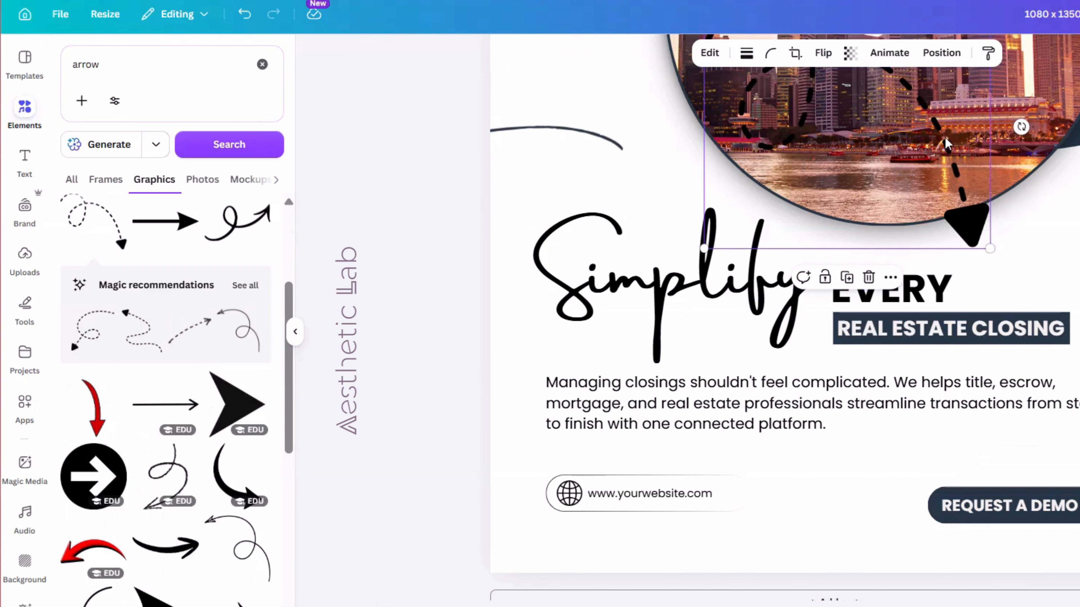
Step: Shrink the dashed arrow and place it just above the right end of the REQUEST A DEMO TODAY button
{"action": "left_click_drag", "start_coordinate": [1075, 215], "coordinate": [986, 366]}
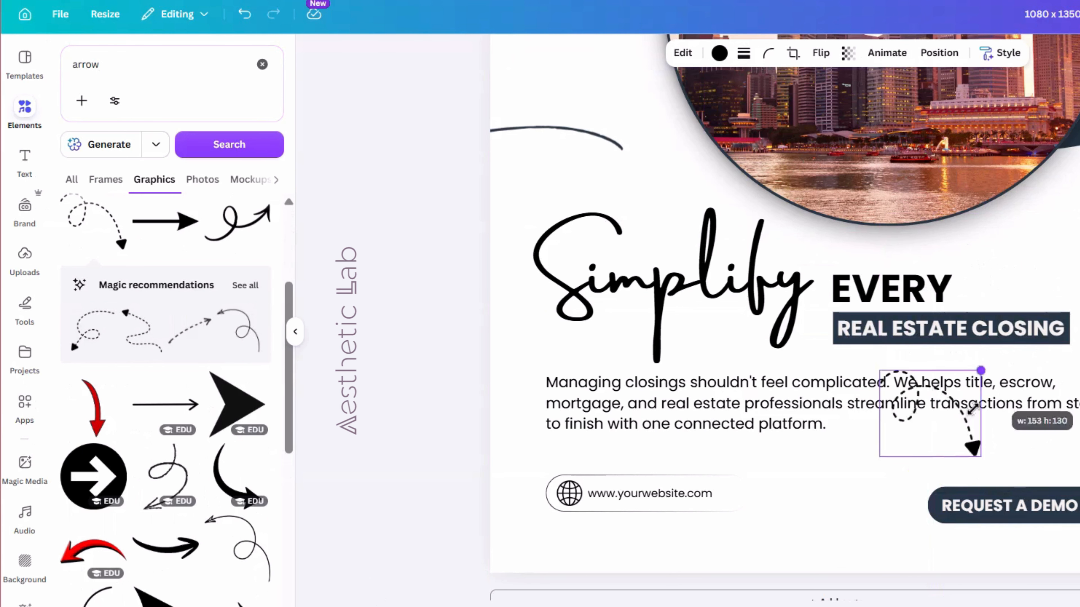
{"action": "left_click_drag", "start_coordinate": [947, 421], "coordinate": [1079, 458]}
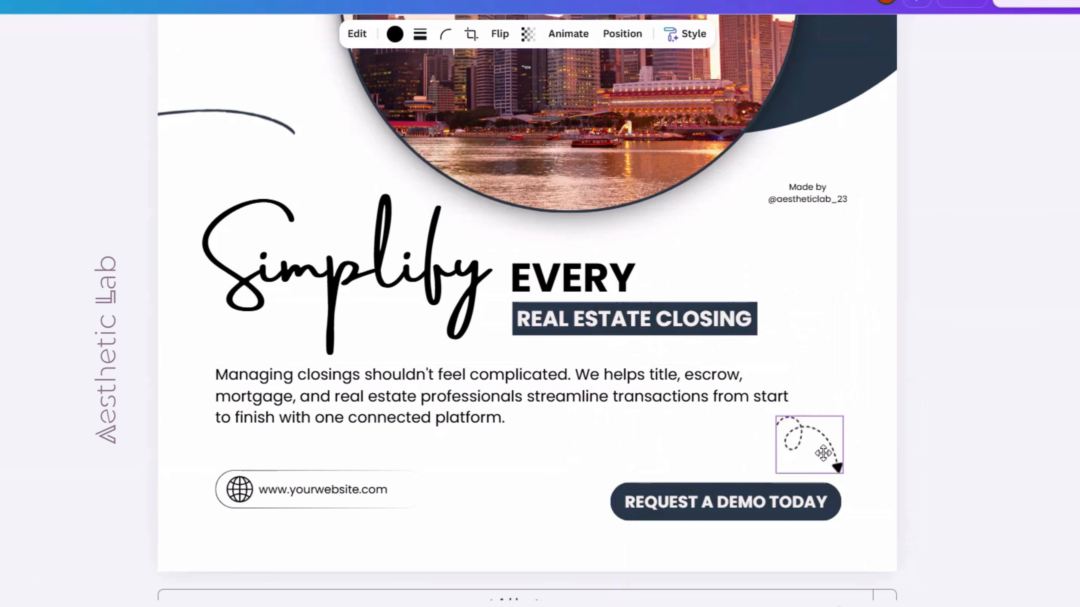
{"action": "left_click_drag", "start_coordinate": [822, 454], "coordinate": [846, 446]}
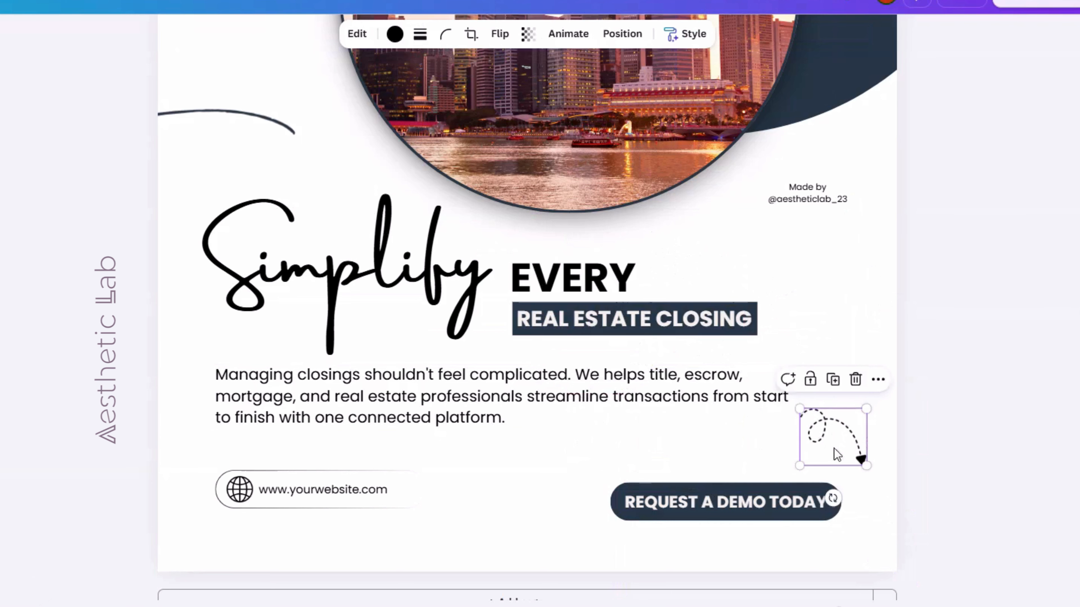
Step: Flip the dashed arrow horizontally, make it smaller and position it above the word TODAY, pointing down at the button
{"action": "left_click", "coordinate": [499, 34]}
{"action": "left_click", "coordinate": [510, 71]}
{"action": "left_click_drag", "start_coordinate": [866, 408], "coordinate": [845, 427]}
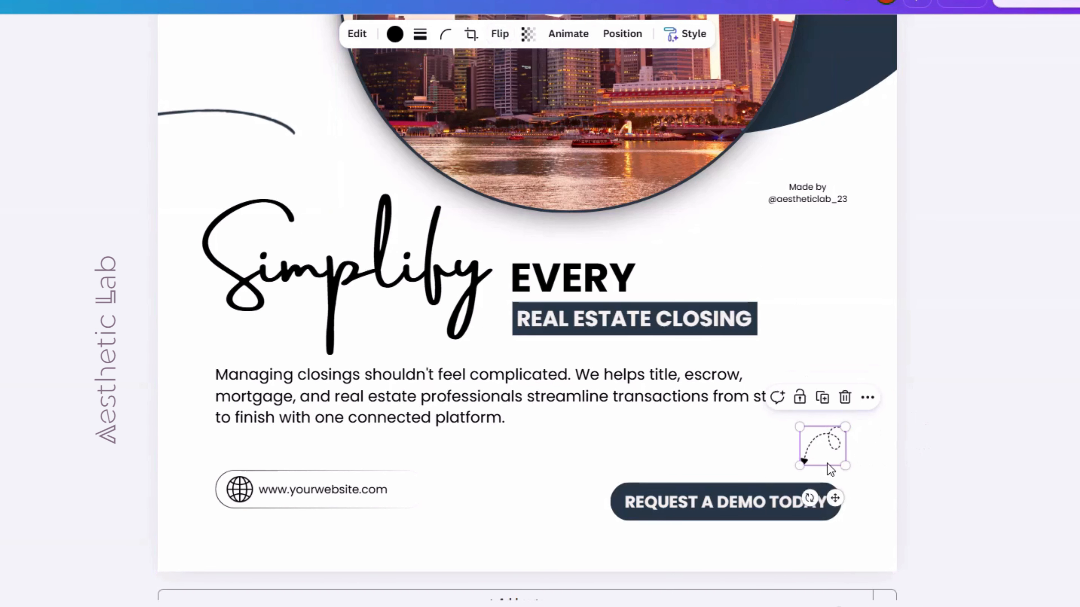
{"action": "left_click_drag", "start_coordinate": [828, 463], "coordinate": [813, 463]}
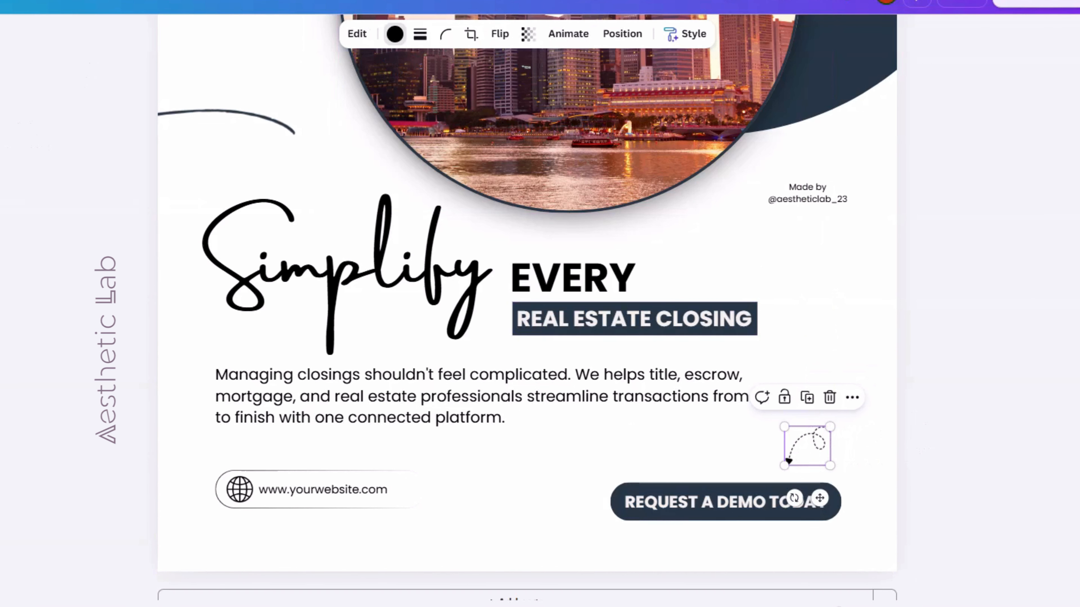
{"action": "left_click", "coordinate": [69, 259]}
{"action": "key", "text": "ctrl+minus"}
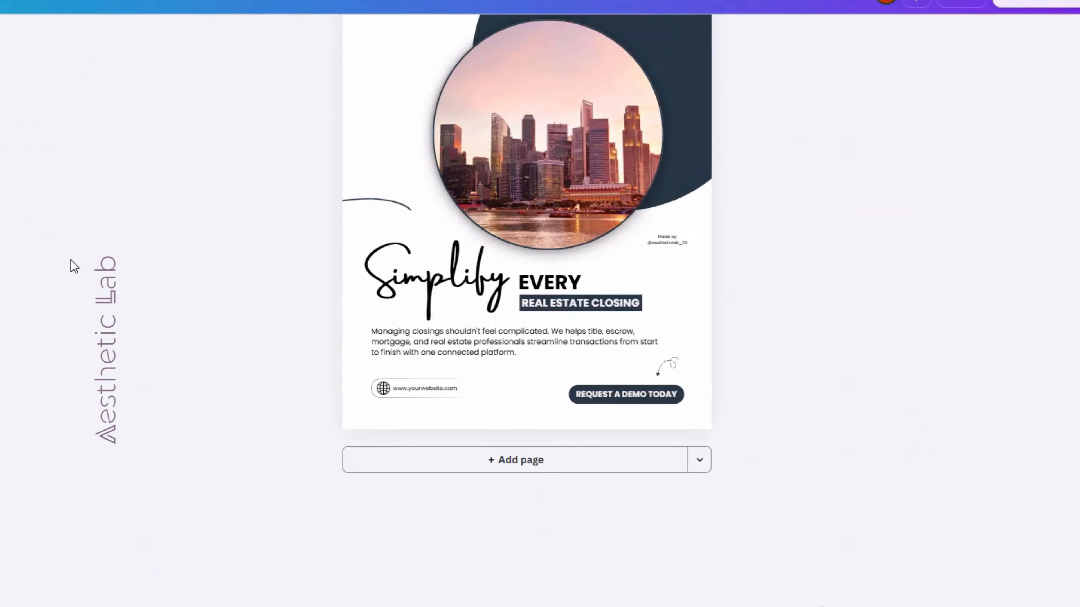